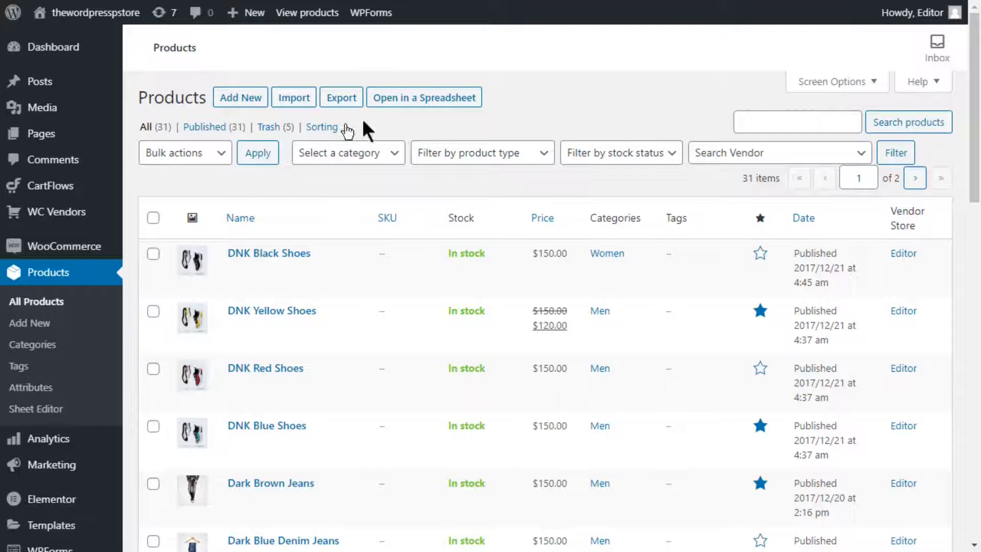
# Step: Open the products in the spreadsheet editor and enter Tshirt as the keyword of a new search
pyautogui.click(395, 98)
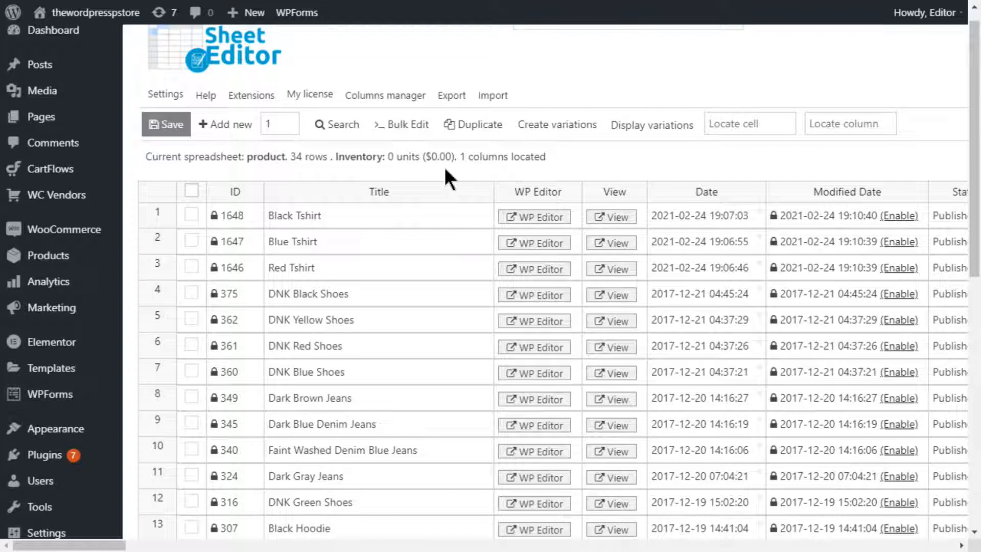
pyautogui.click(339, 122)
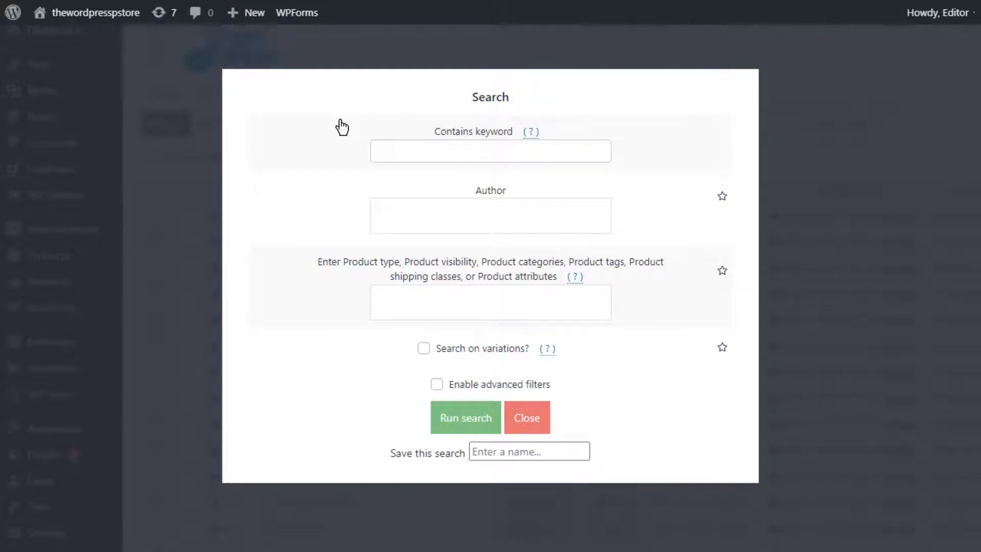
pyautogui.click(400, 153)
pyautogui.click(408, 181)
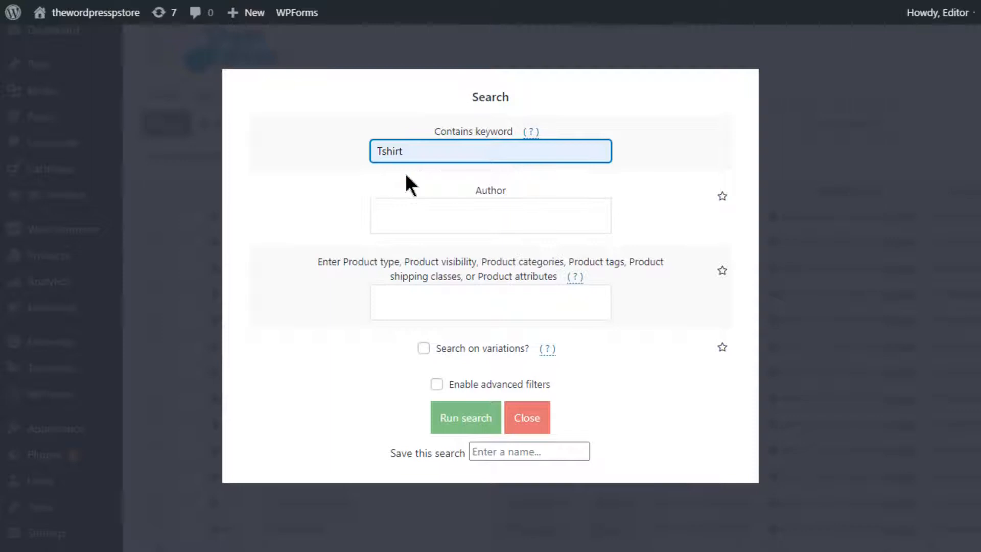
# Step: Enable advanced filters, add the condition Total sales (total_sales) = 0, and run the Tshirt search
pyautogui.click(444, 384)
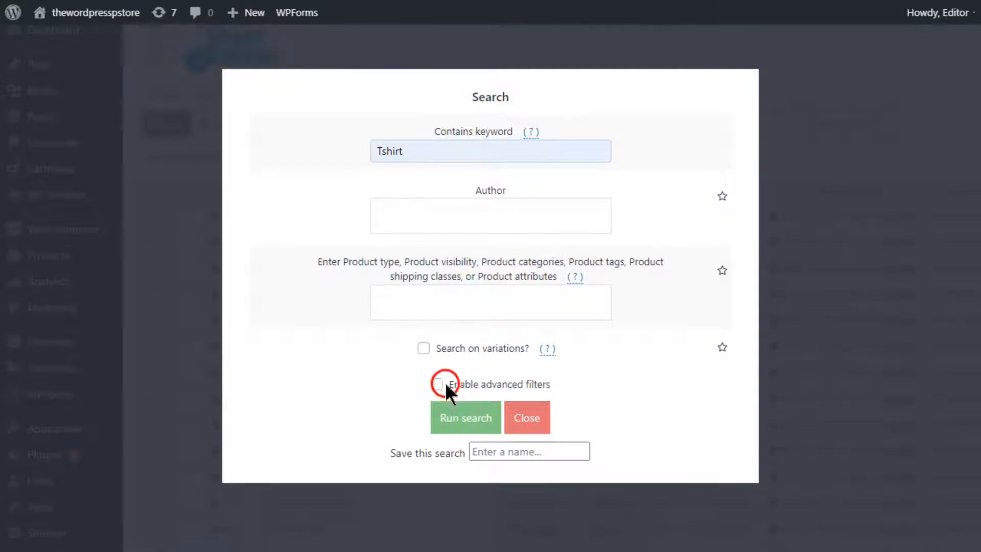
pyautogui.click(326, 432)
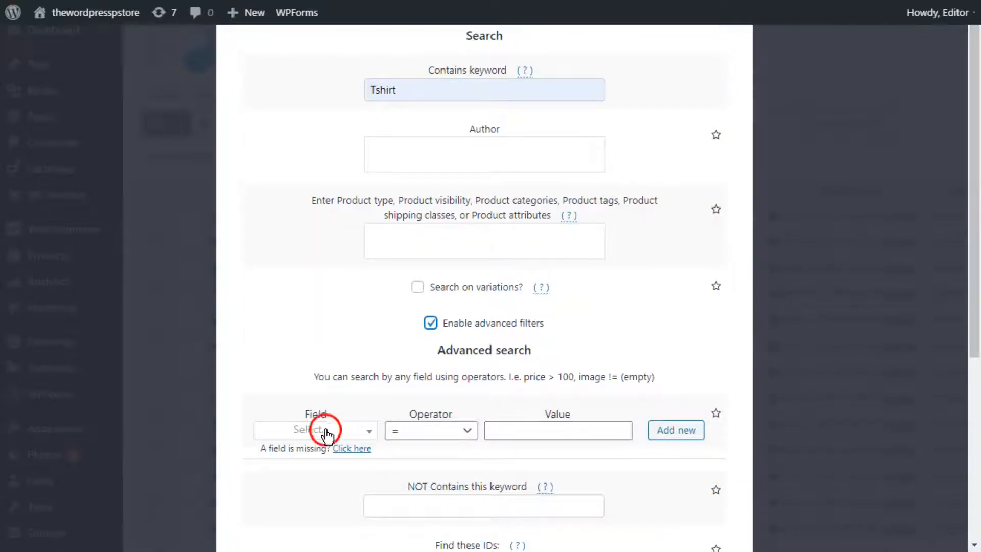
pyautogui.write('TOTAL')
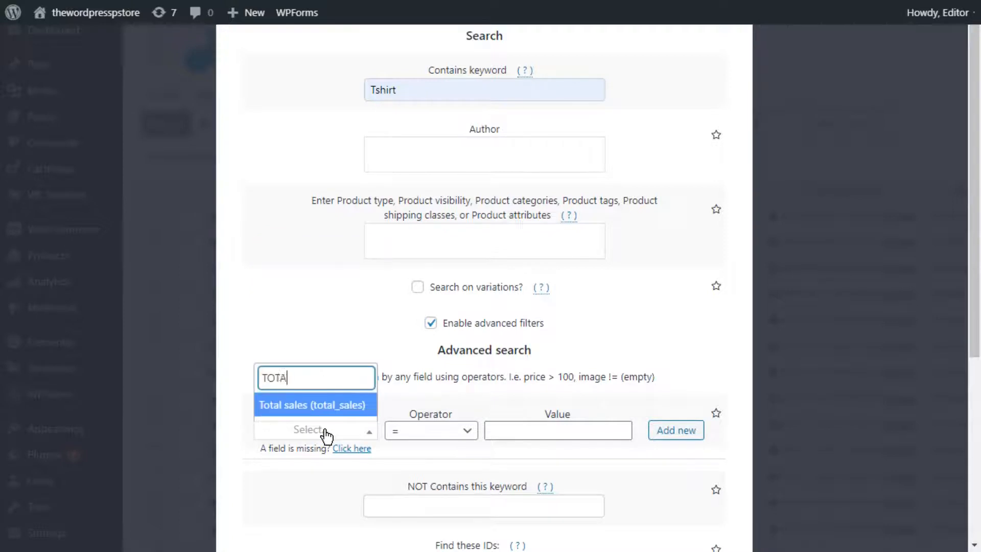
pyautogui.click(327, 404)
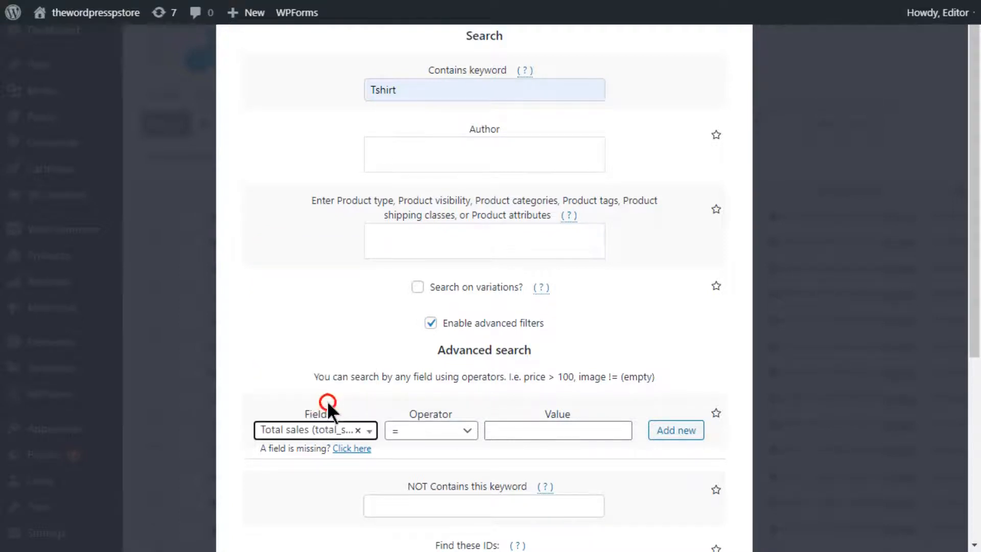
pyautogui.click(401, 435)
pyautogui.click(467, 211)
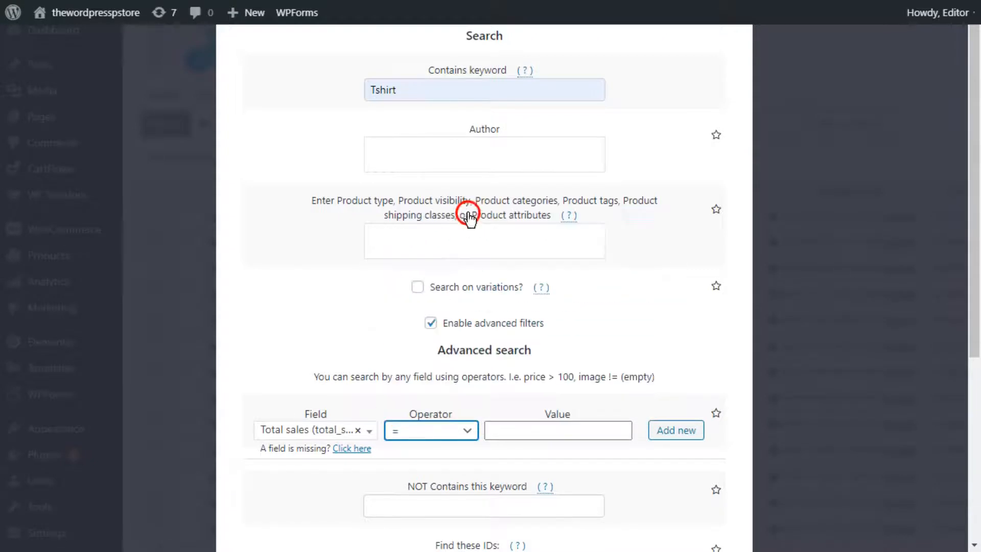
pyautogui.click(531, 429)
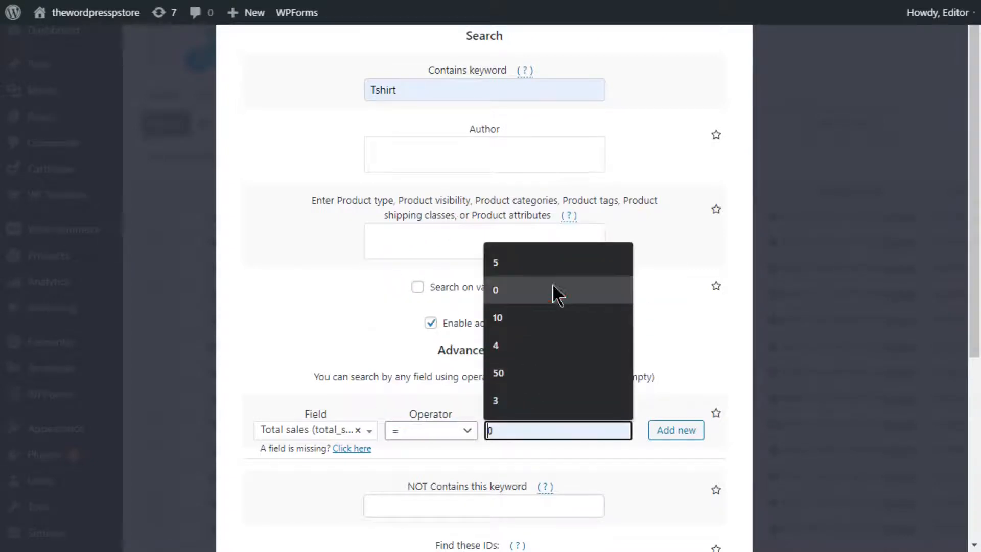
pyautogui.click(556, 291)
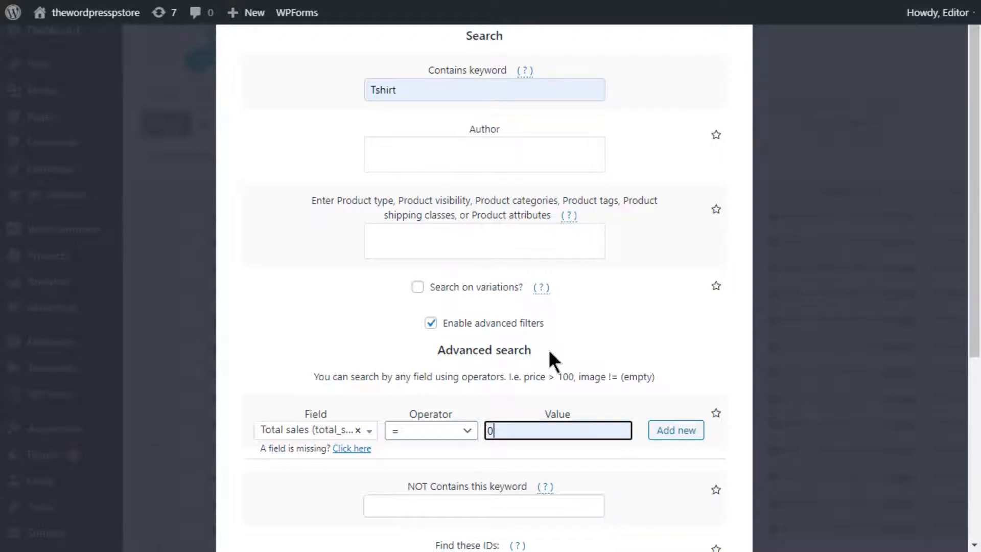
pyautogui.scroll(-5, 547, 349)
pyautogui.click(477, 477)
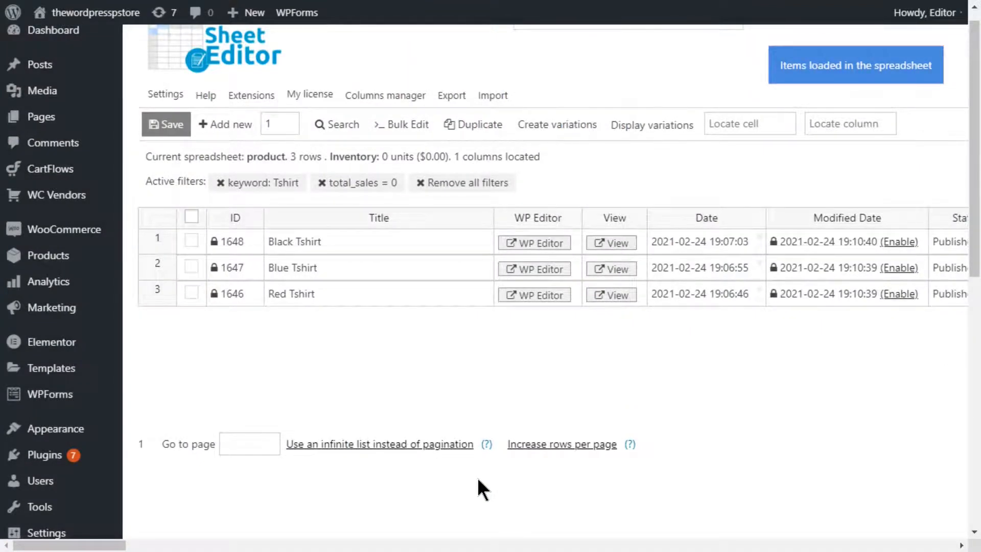
# Step: Start a bulk edit of all the rows from the current search and choose Status as the field to edit
pyautogui.click(408, 124)
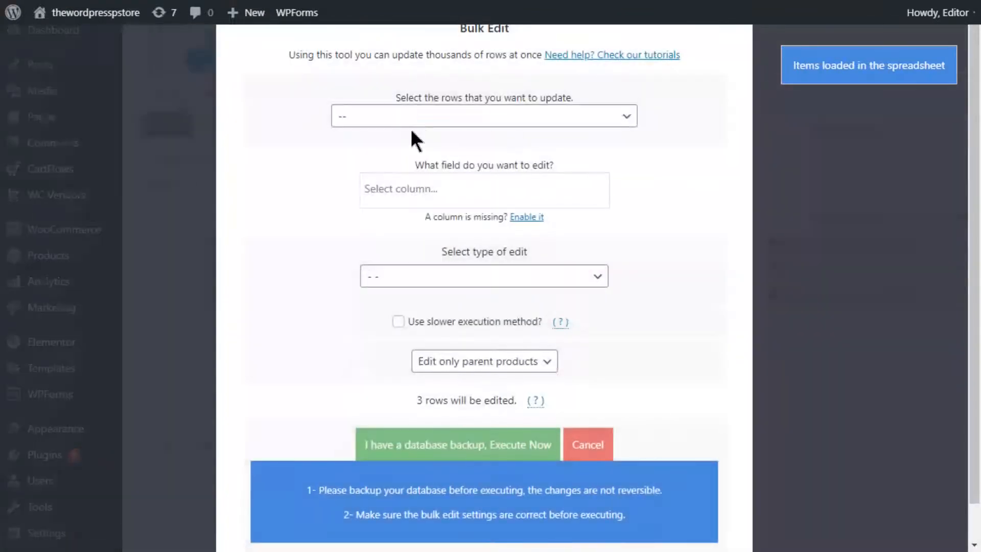
pyautogui.click(415, 119)
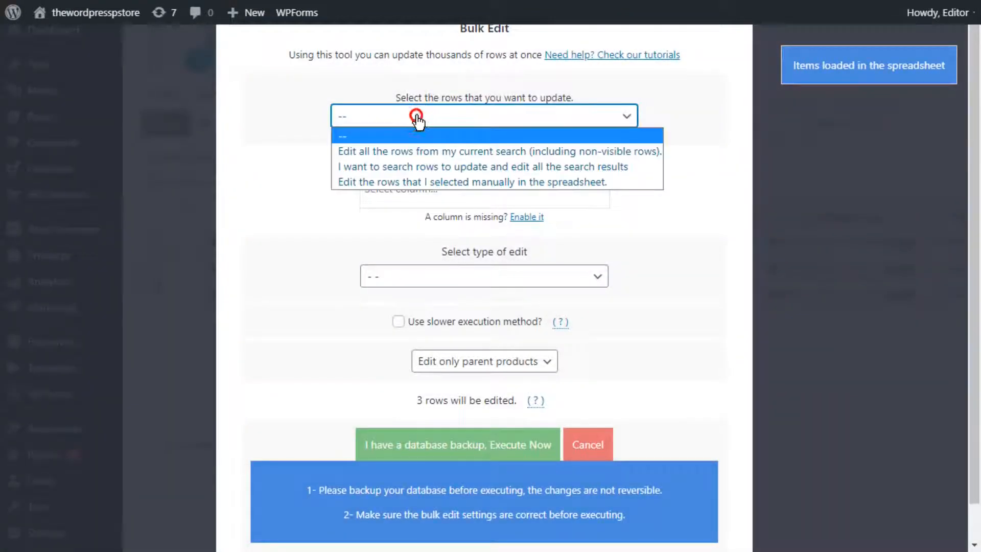
pyautogui.click(422, 156)
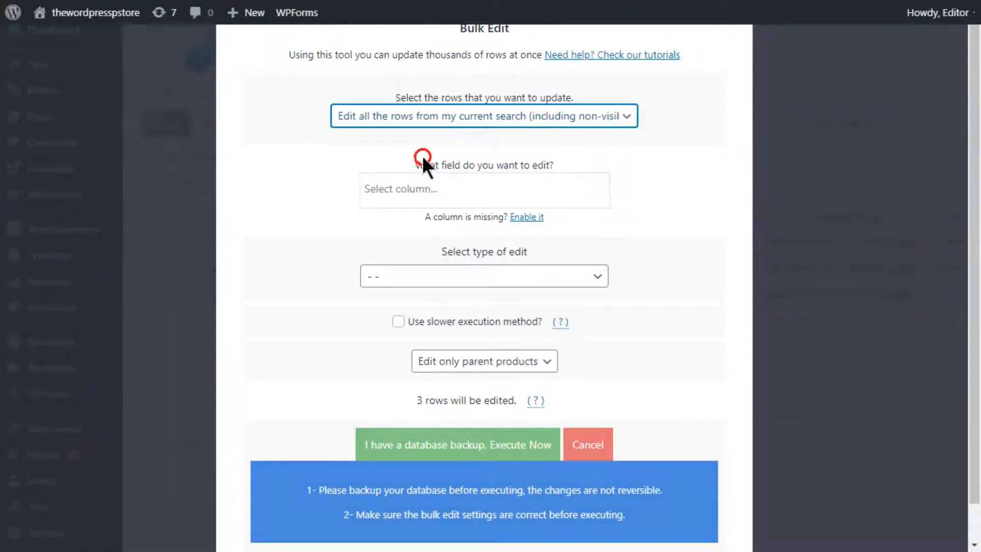
pyautogui.click(416, 192)
pyautogui.write('statu')
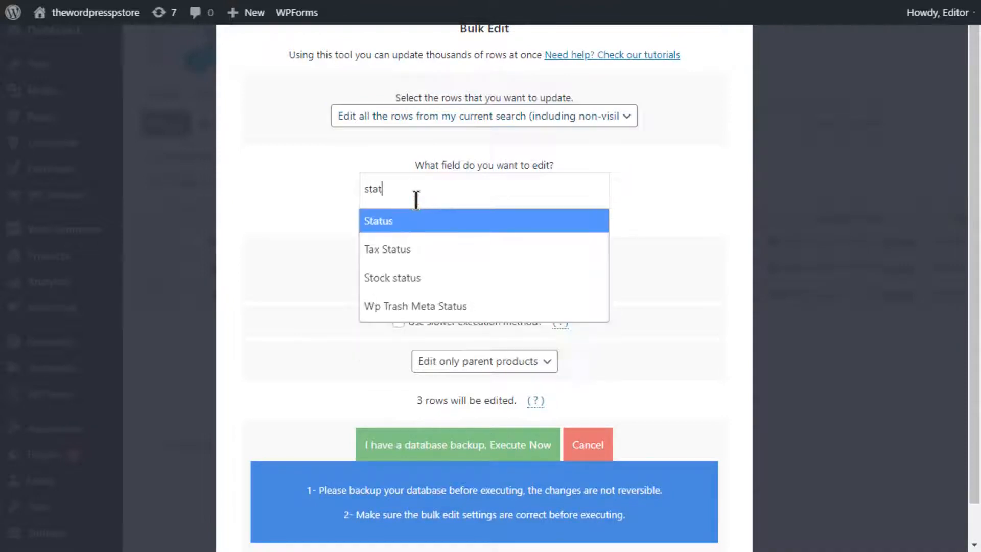
pyautogui.click(422, 217)
# Step: Set the Status value of the found T-shirts to Delete completely, execute the bulk edit and close its window
pyautogui.click(415, 279)
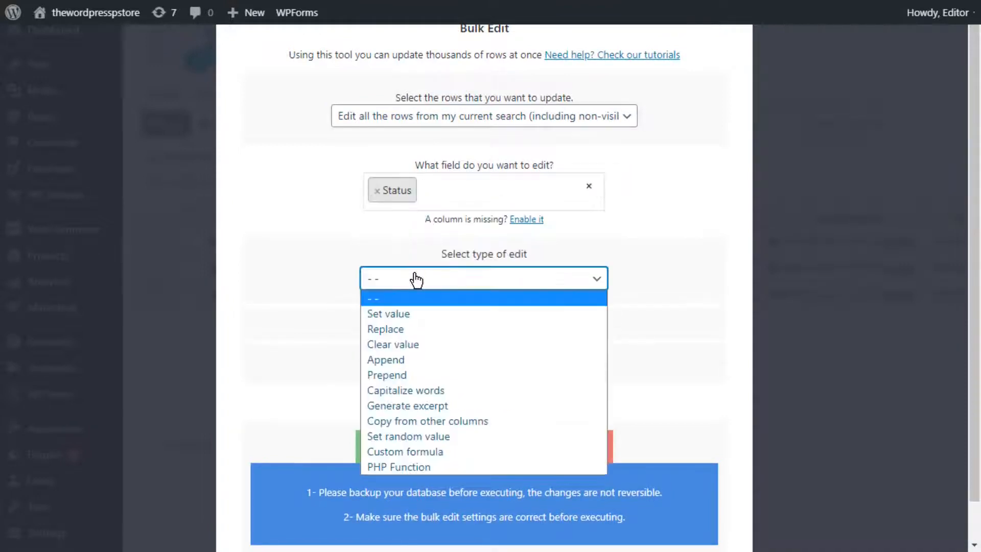
pyautogui.click(438, 313)
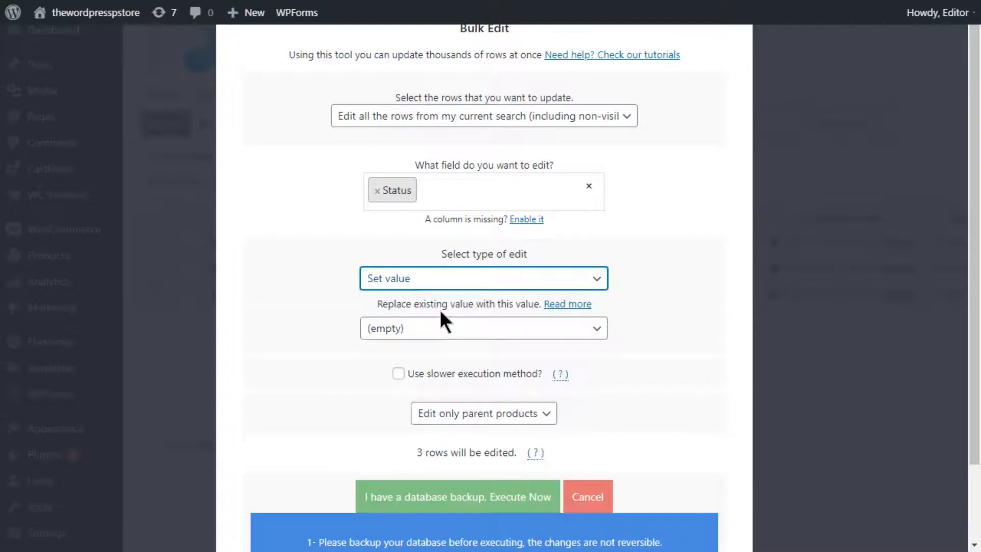
pyautogui.click(433, 331)
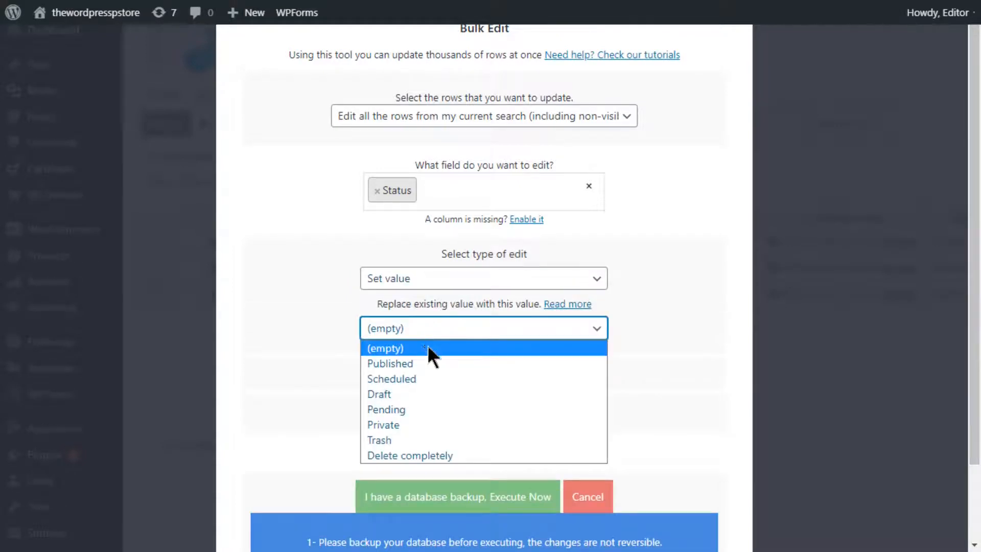
pyautogui.click(425, 454)
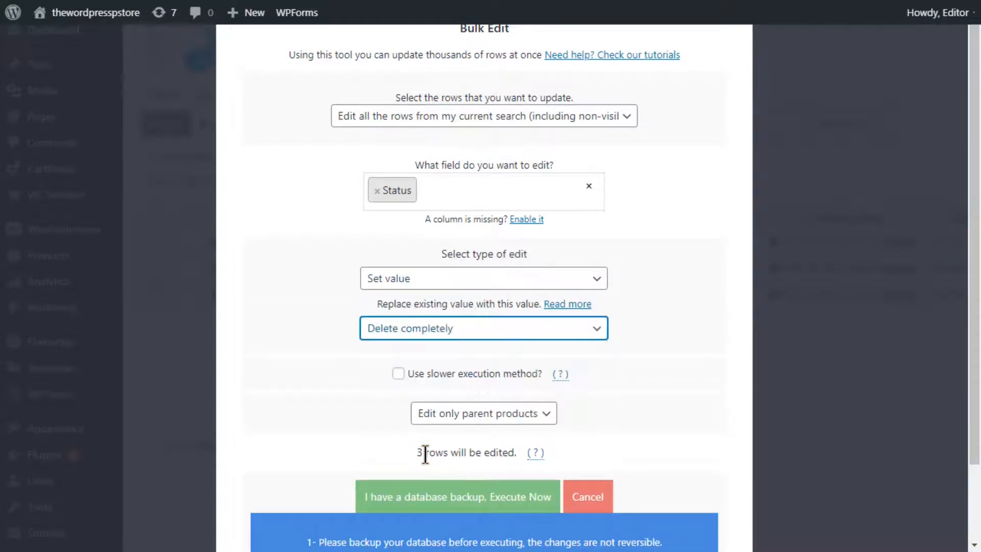
pyautogui.click(425, 496)
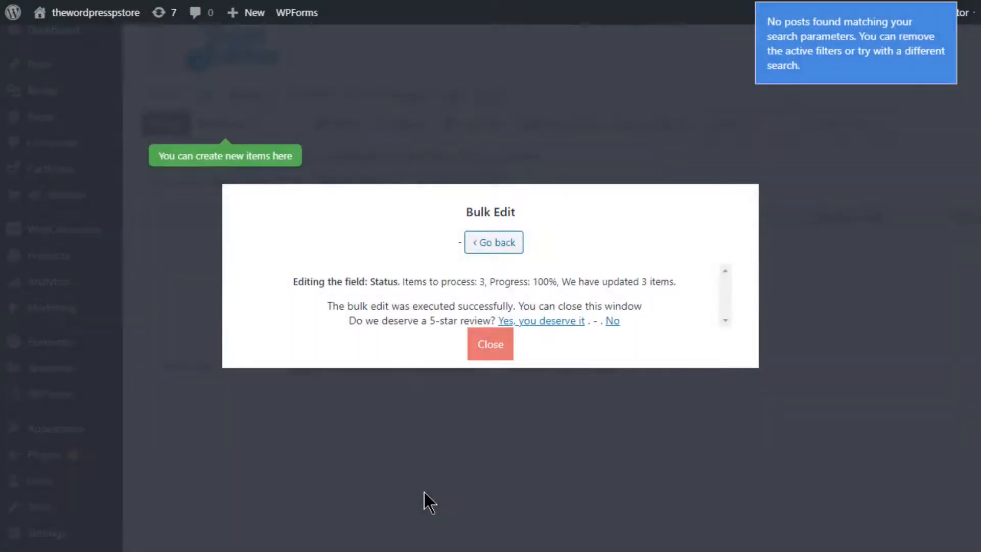
pyautogui.click(505, 347)
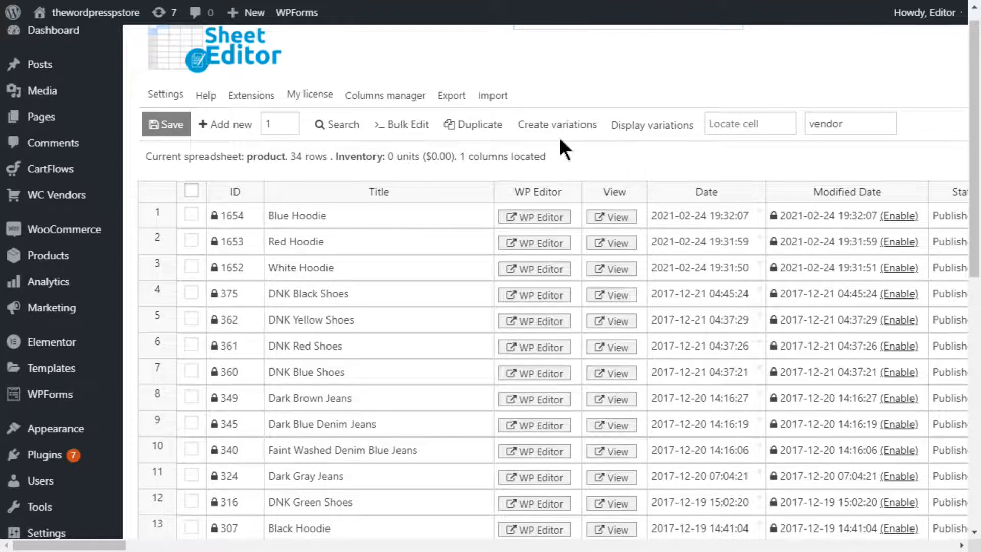
# Step: Start a new product search and choose the vendor listed above Editor as the author
pyautogui.click(350, 124)
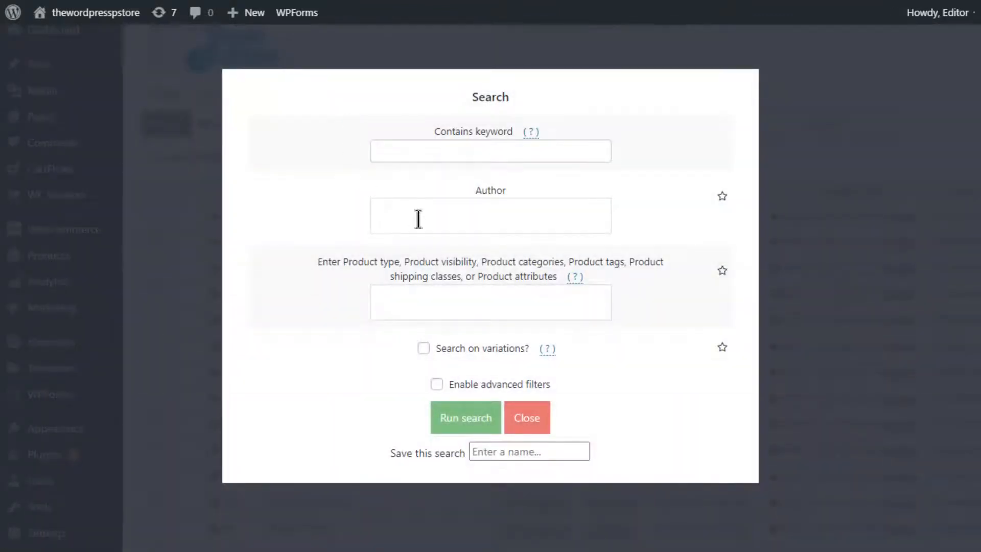
pyautogui.click(418, 219)
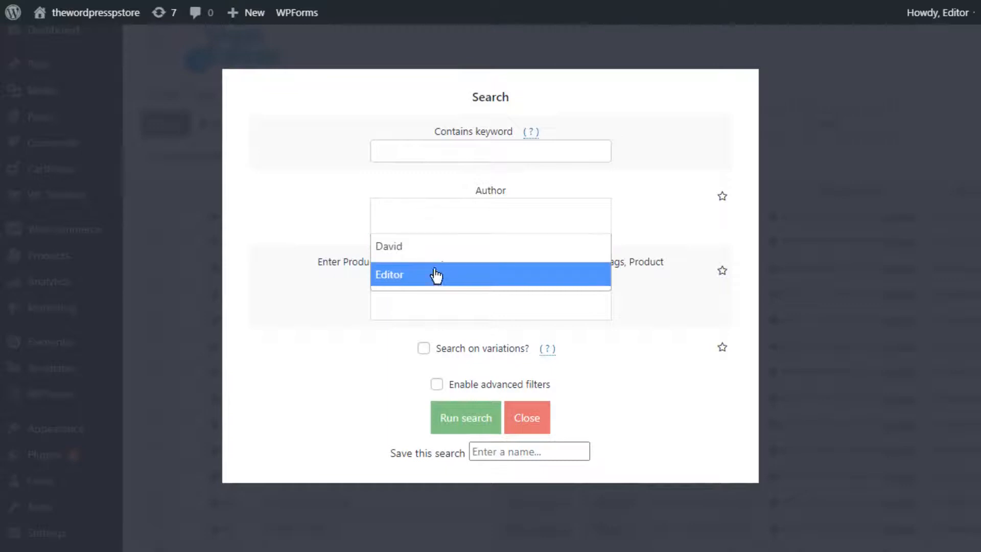
pyautogui.click(447, 249)
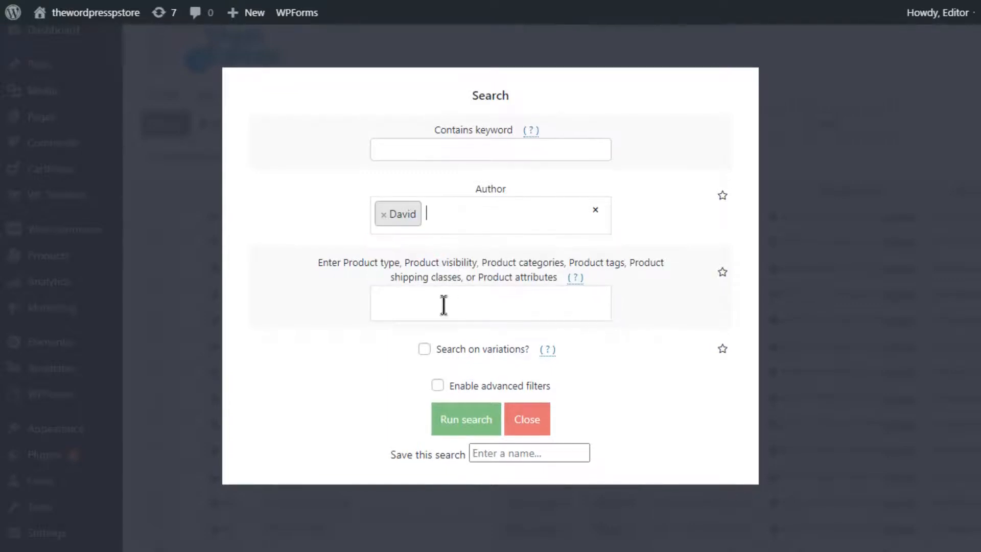
# Step: Add the advanced filter Total sales (total_sales) = 0 to the author search and run it
pyautogui.click(438, 385)
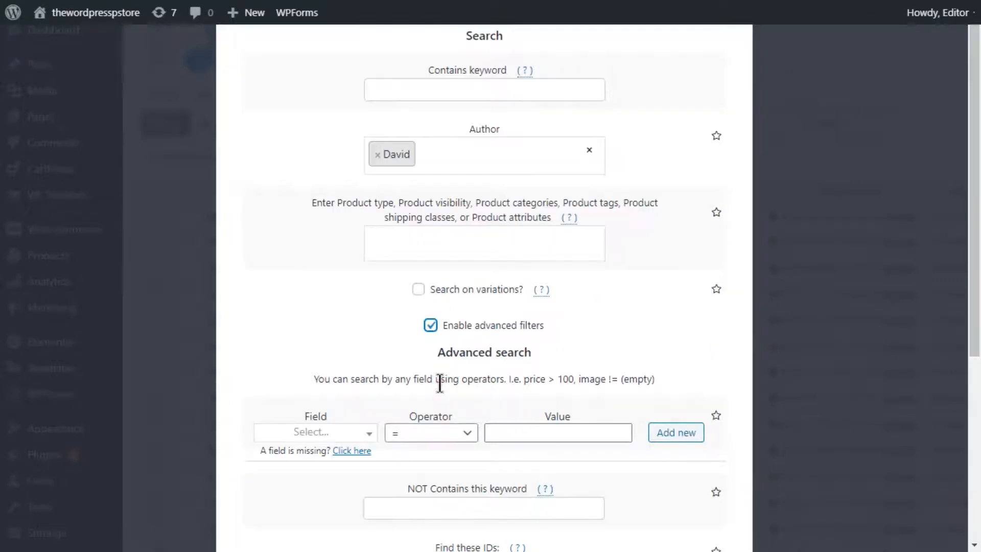
pyautogui.click(320, 433)
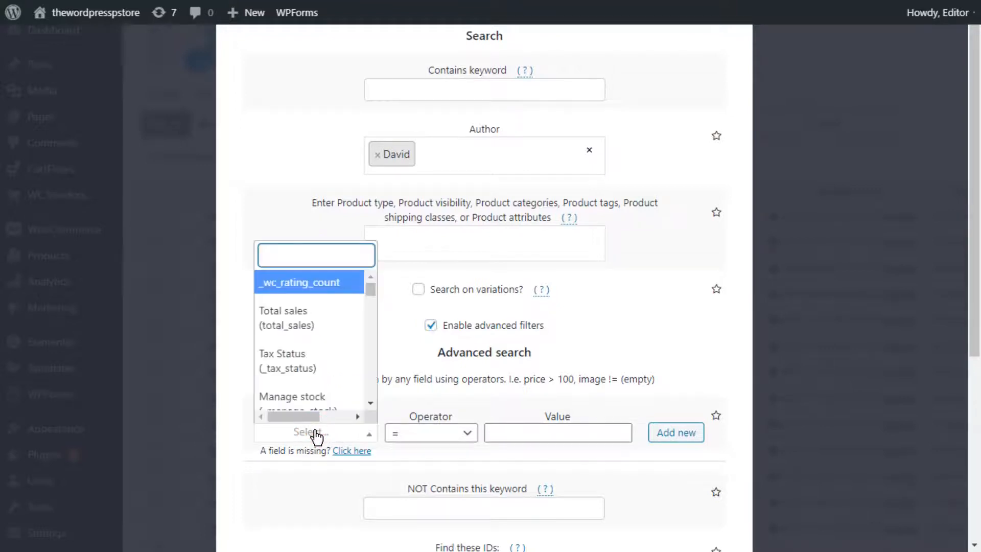
pyautogui.write('tota')
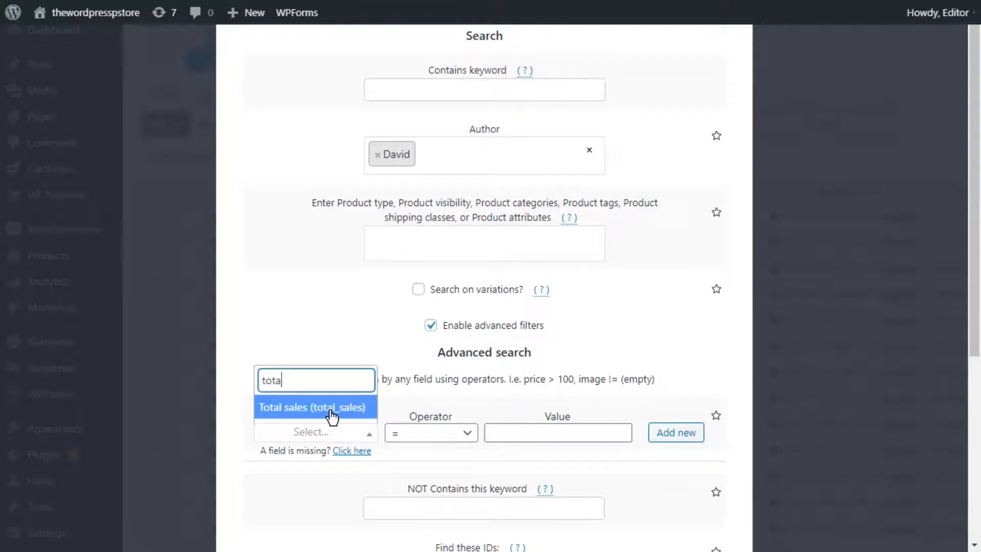
pyautogui.click(332, 409)
pyautogui.click(418, 437)
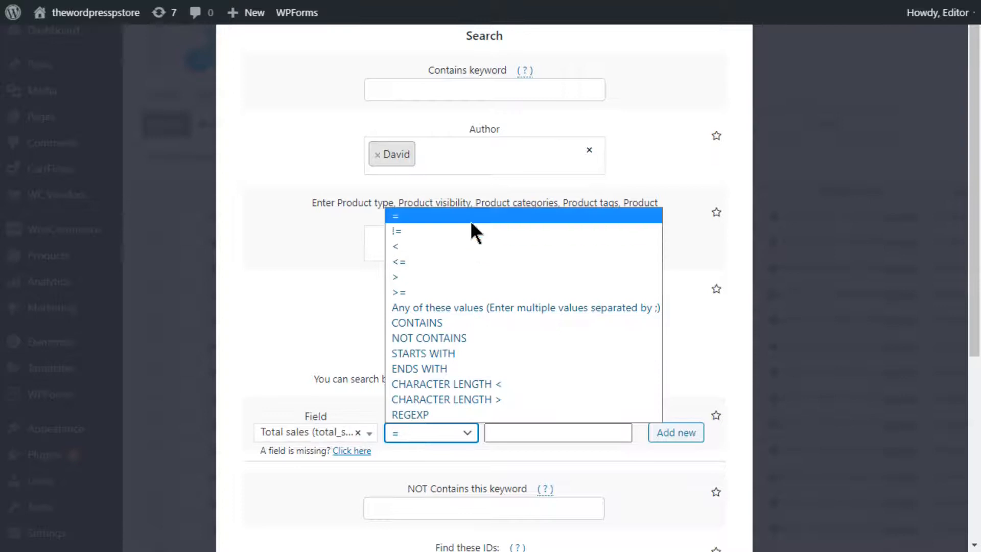
pyautogui.click(466, 220)
pyautogui.click(519, 434)
pyautogui.click(540, 282)
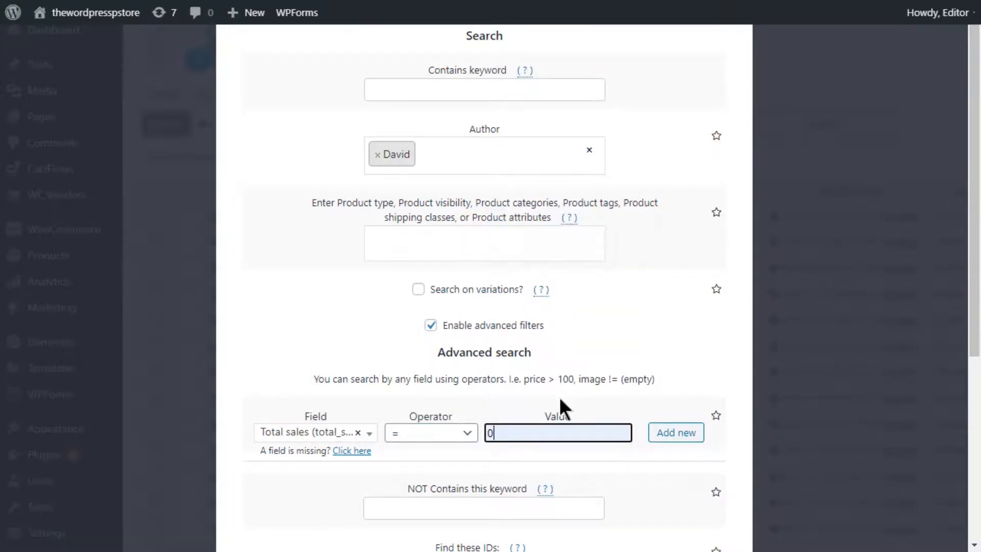
pyautogui.scroll(-5, 562, 404)
pyautogui.click(467, 484)
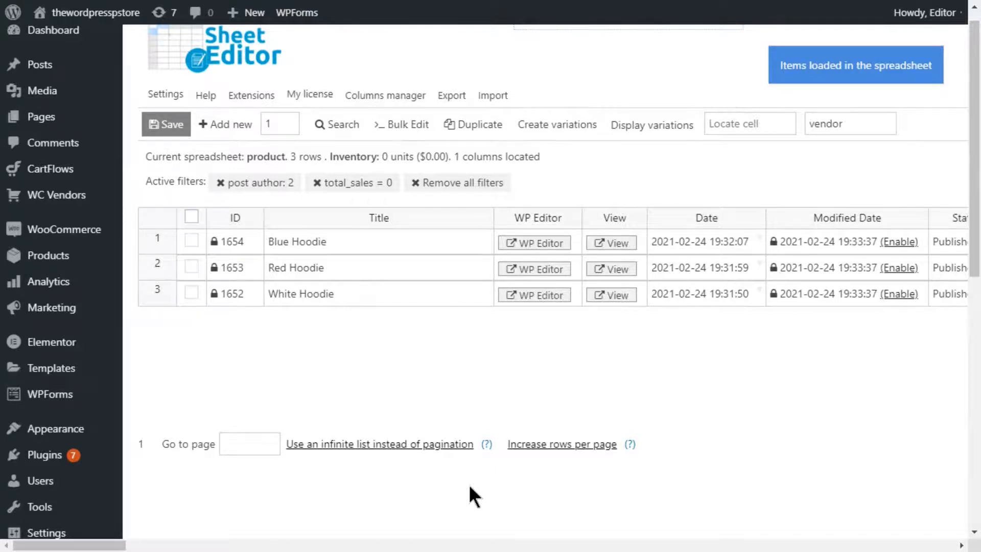
# Step: Start a bulk edit of all the rows from the author search and select Status as the field to edit
pyautogui.click(411, 125)
pyautogui.click(462, 116)
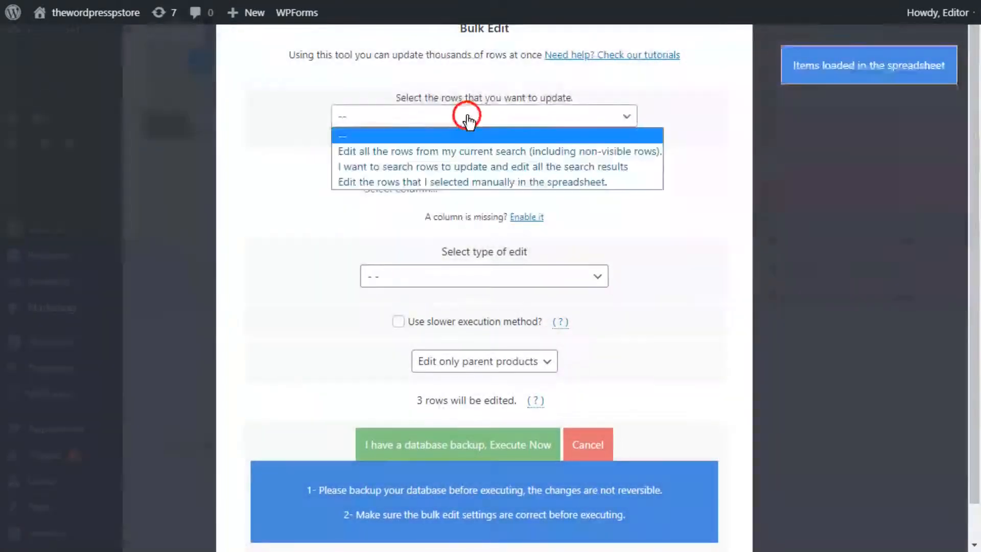
pyautogui.click(474, 151)
pyautogui.click(458, 186)
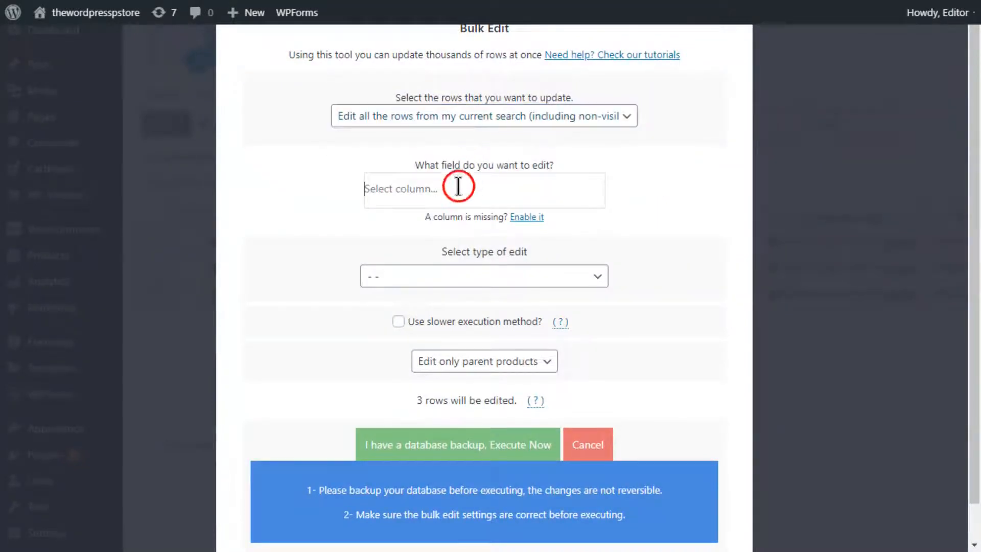
pyautogui.write('status')
pyautogui.click(448, 219)
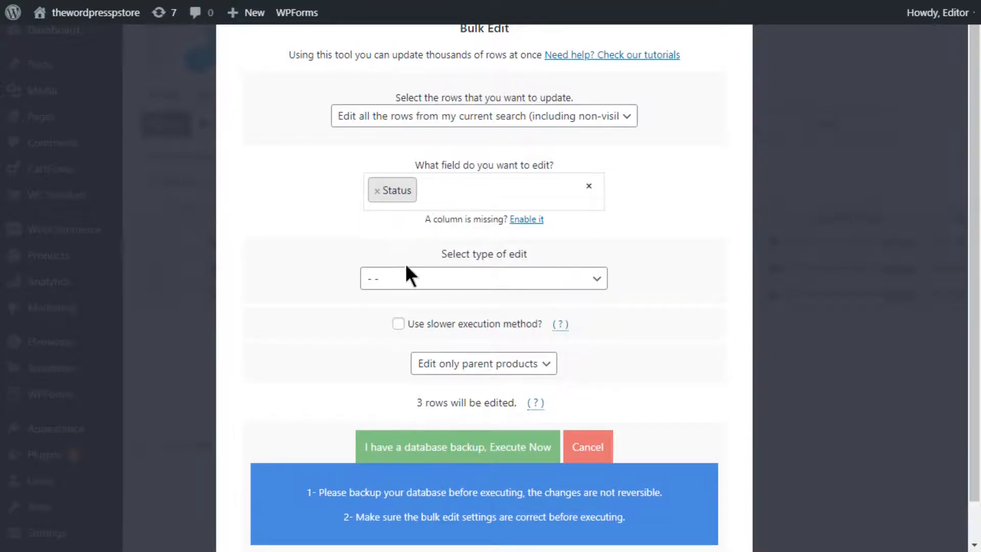
# Step: Set the Status value of the vendor's products to Trash, execute the bulk edit and close its window
pyautogui.click(405, 277)
pyautogui.click(404, 312)
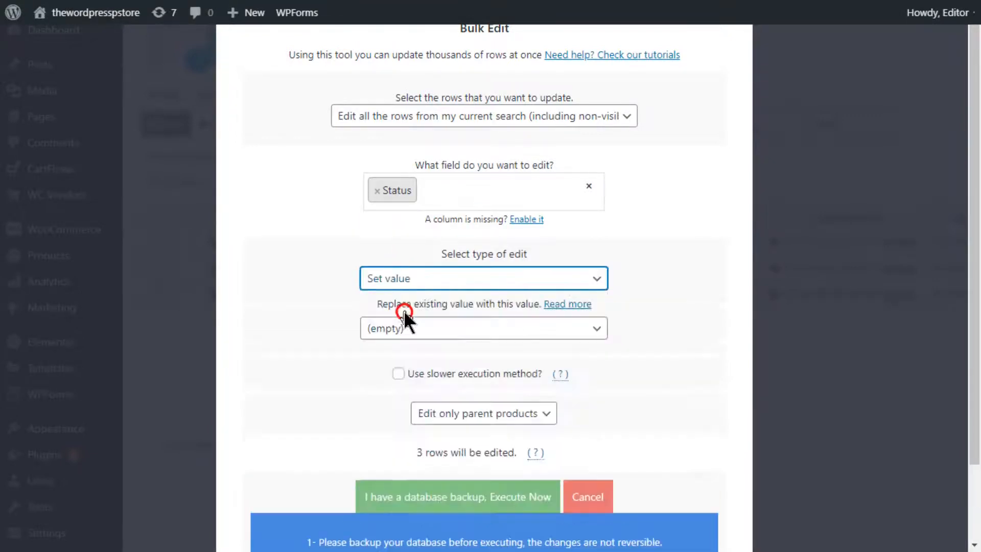
pyautogui.click(405, 329)
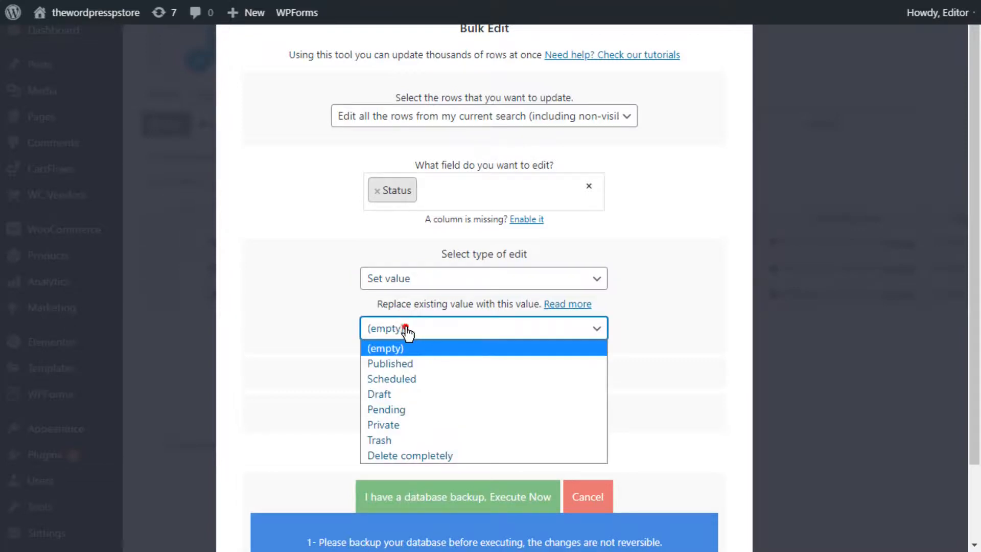
pyautogui.click(424, 435)
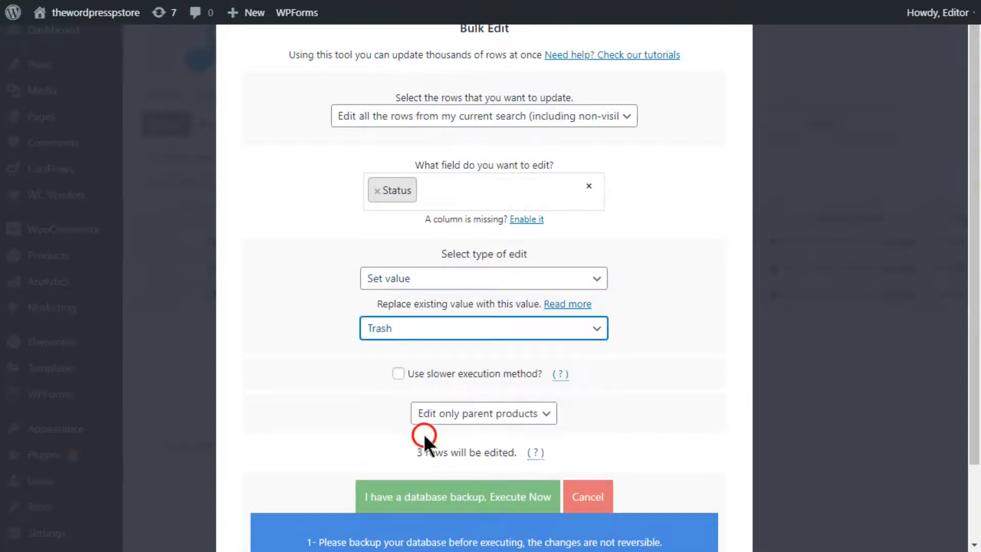
pyautogui.click(417, 494)
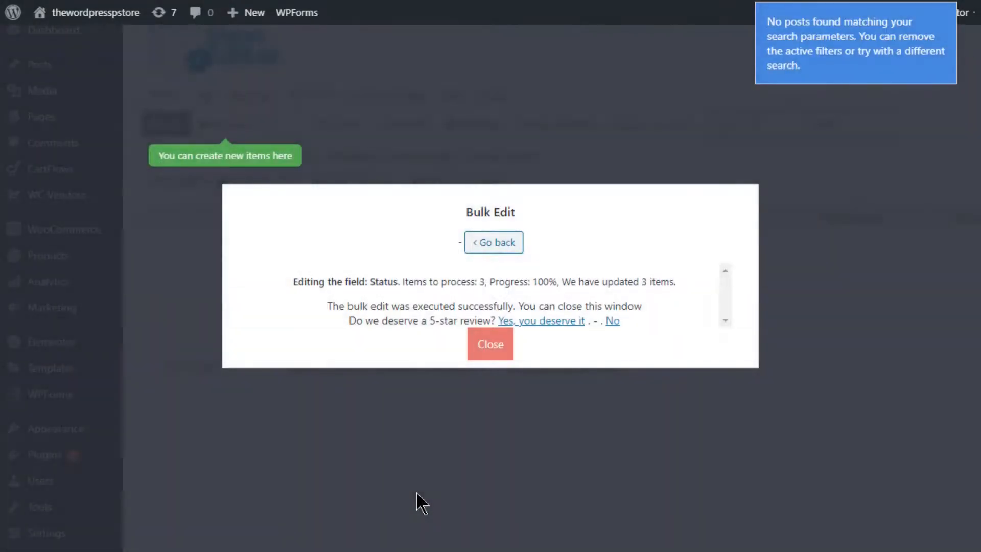
pyautogui.click(489, 341)
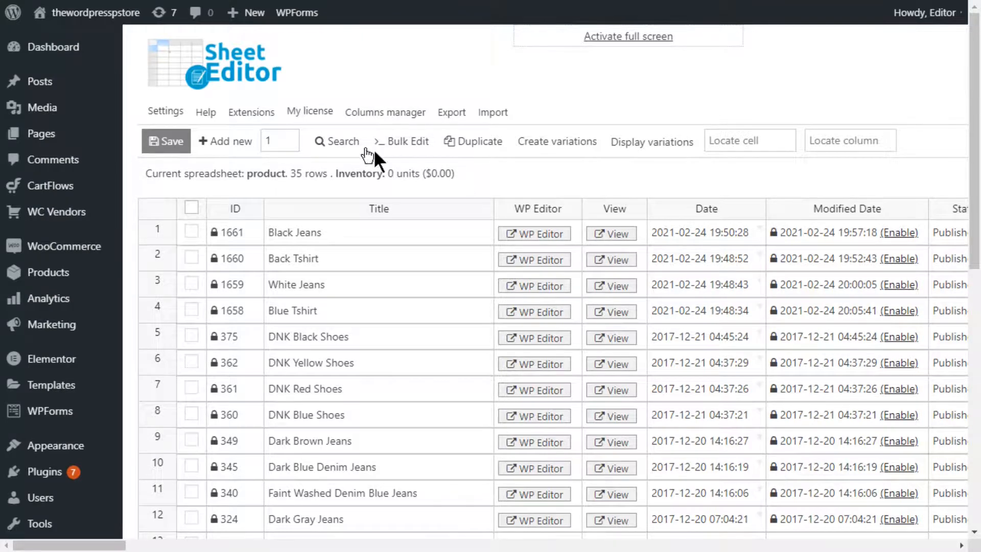
# Step: Start a new product search limited to the Men product category and the Black product color
pyautogui.click(316, 137)
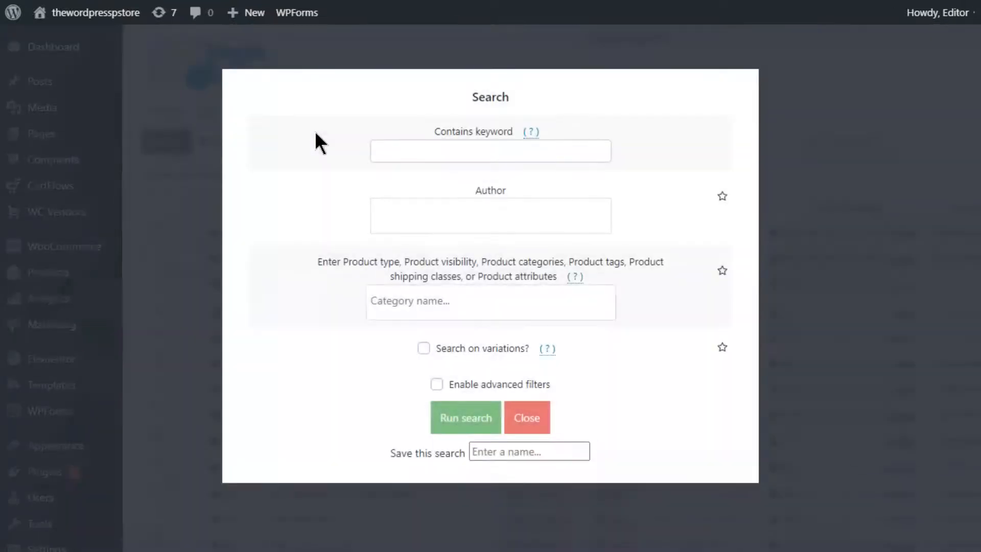
pyautogui.click(412, 314)
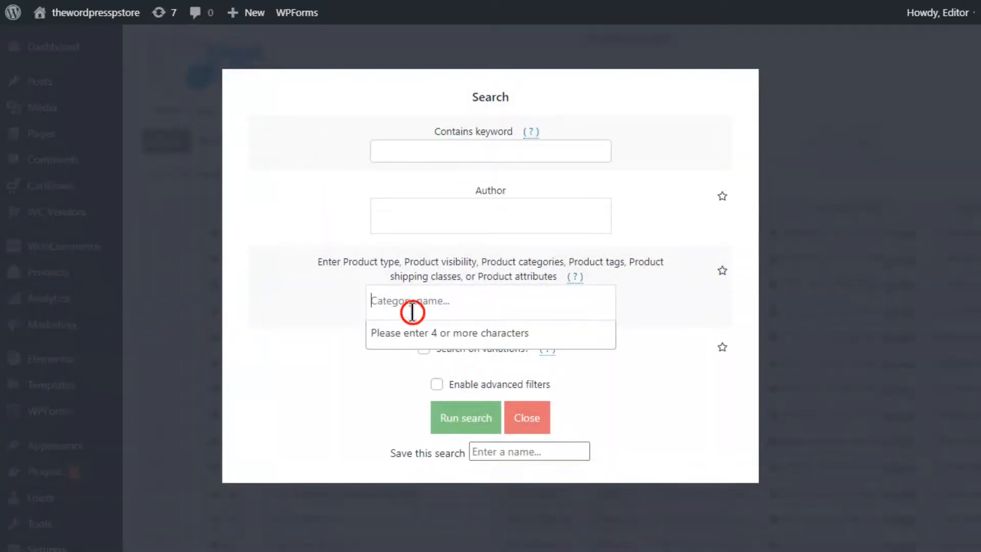
pyautogui.write('men')
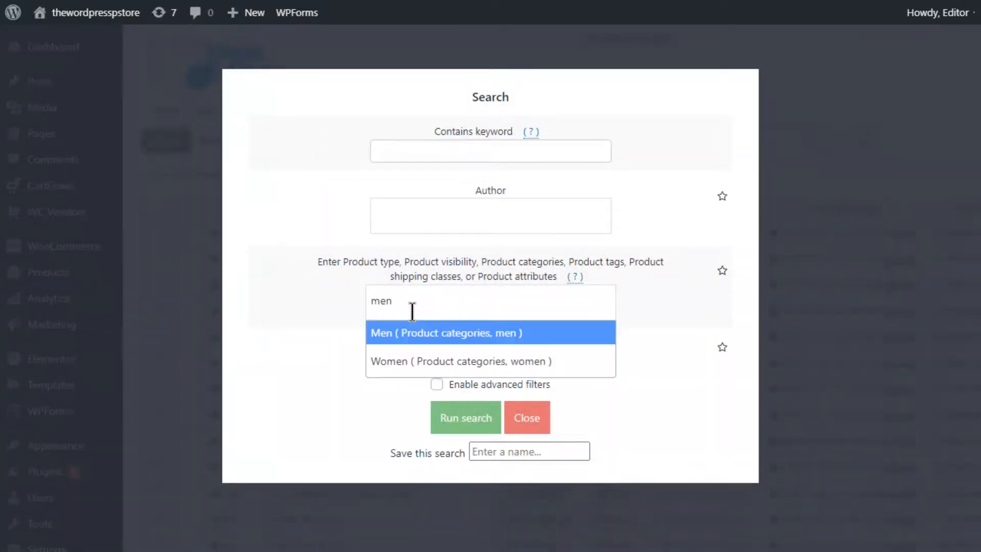
pyautogui.click(415, 330)
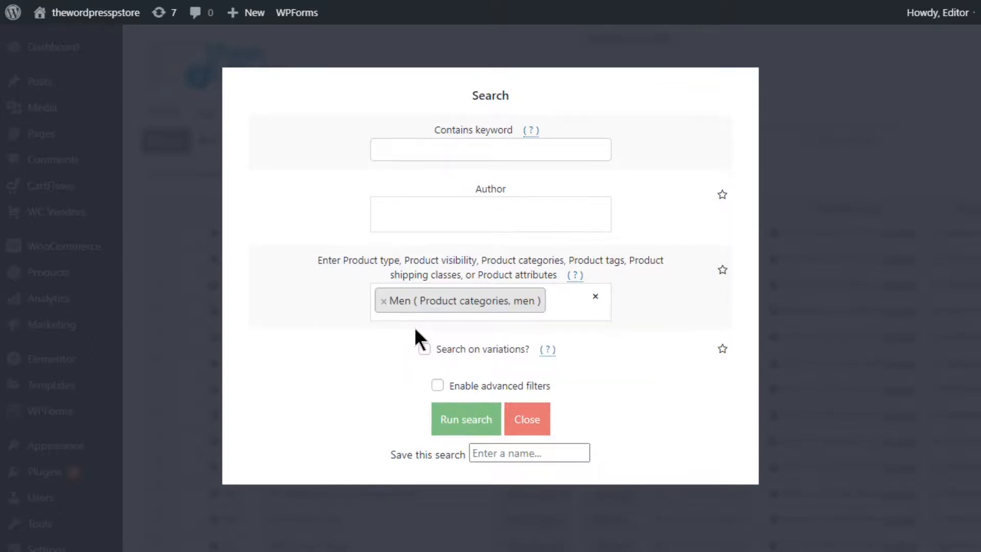
pyautogui.write('black')
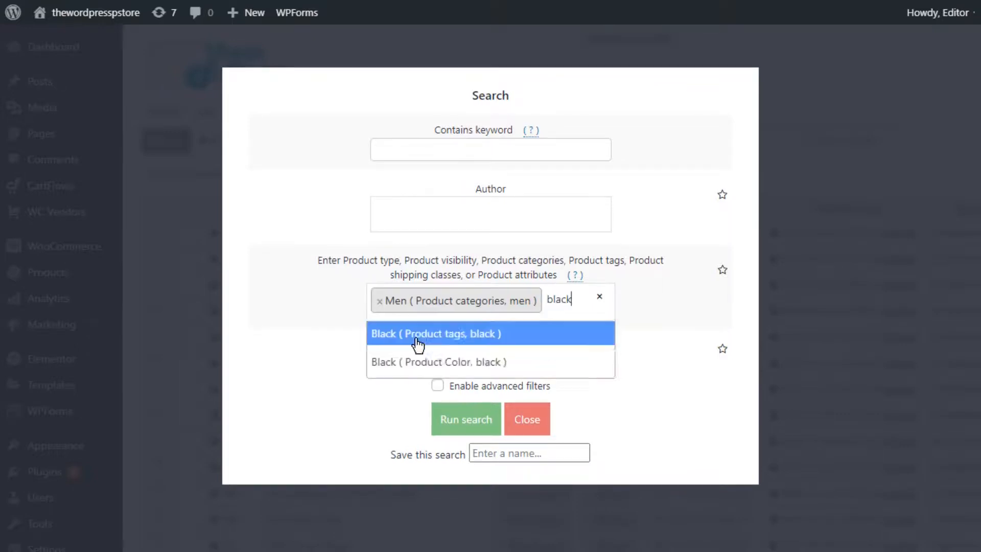
pyautogui.click(415, 331)
# Step: Add the advanced filter Total sales (total_sales) = 0 to the category and color search and run it
pyautogui.click(443, 384)
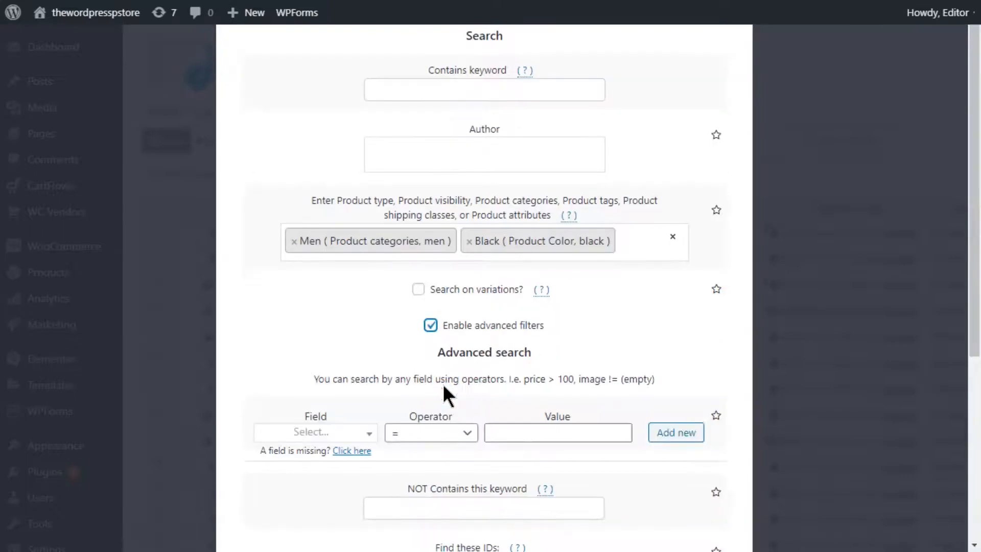
pyautogui.click(286, 435)
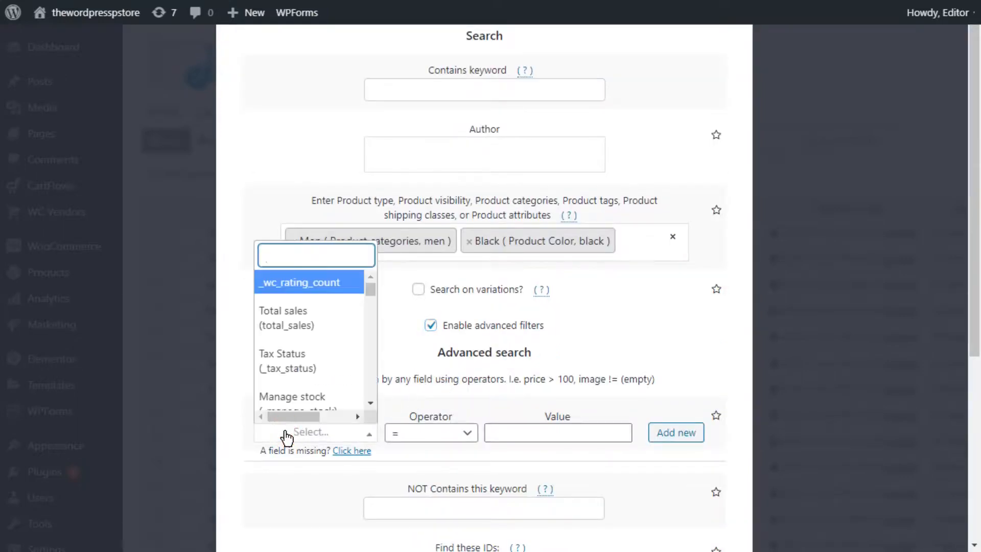
pyautogui.write('total')
pyautogui.click(311, 407)
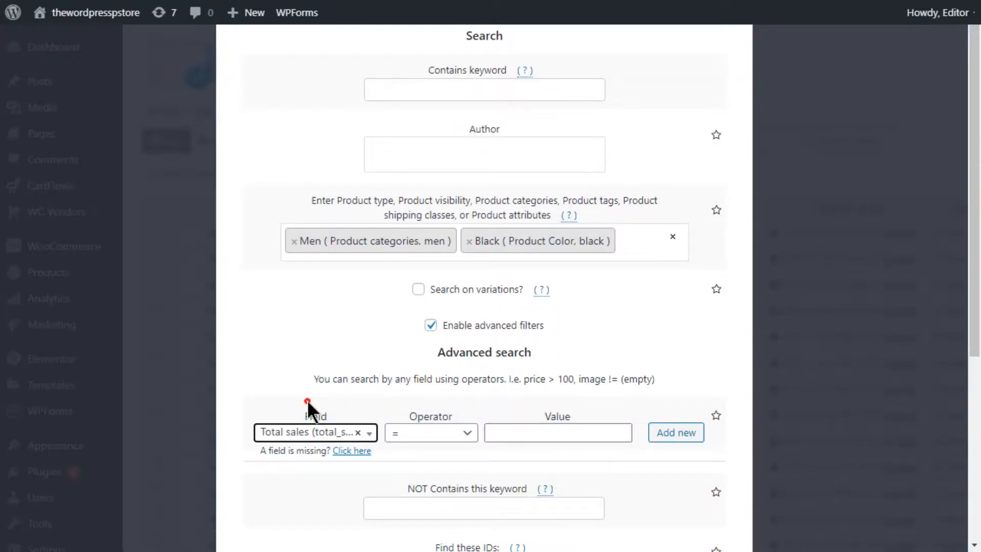
pyautogui.click(412, 432)
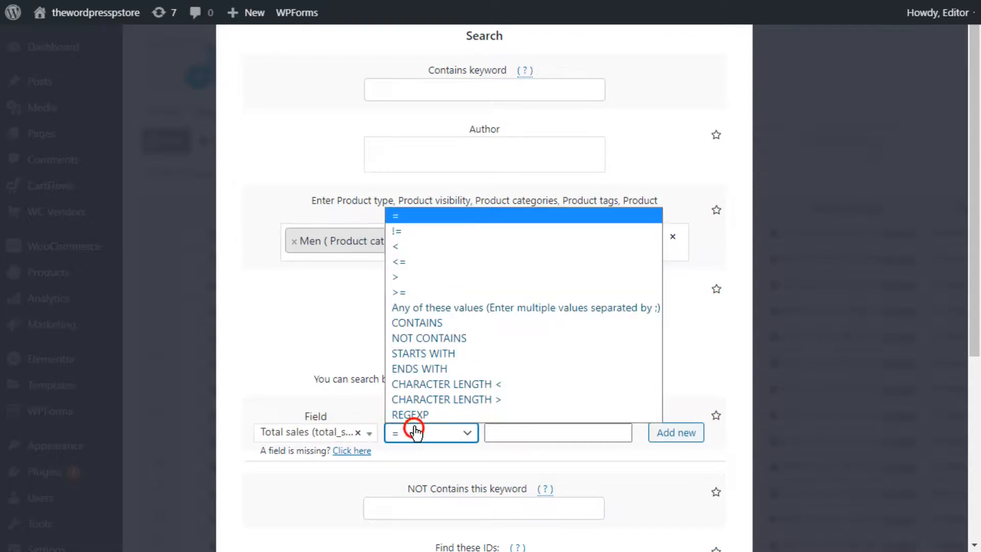
pyautogui.click(461, 213)
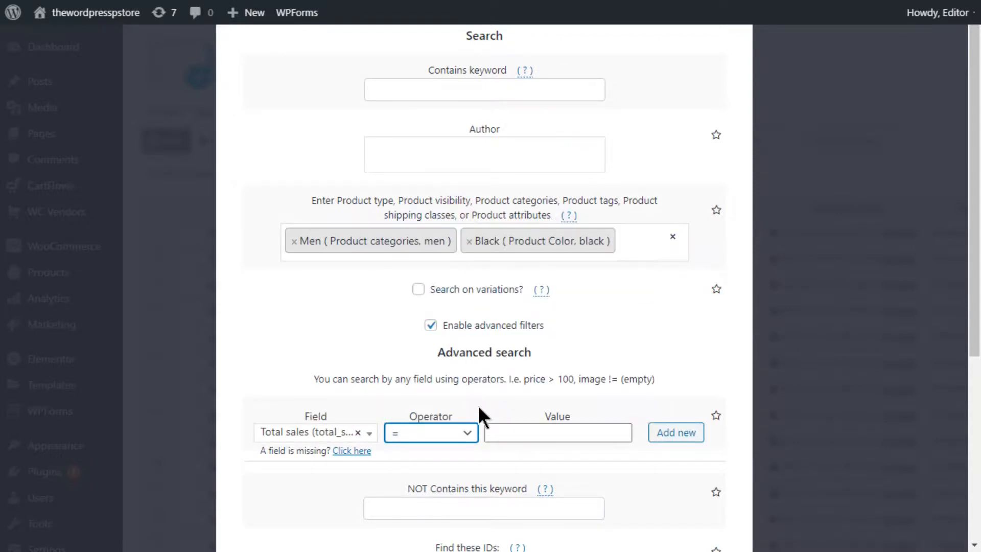
pyautogui.click(516, 432)
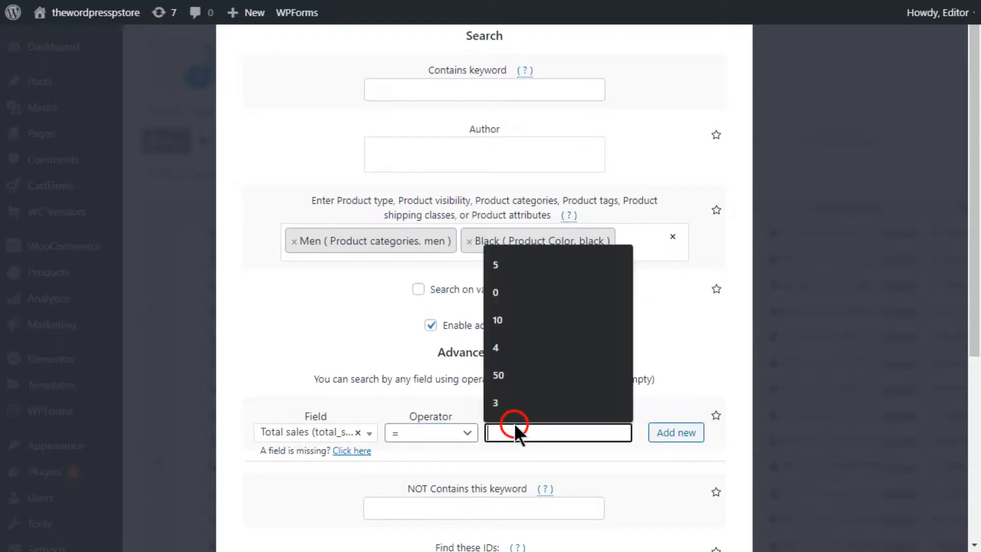
pyautogui.click(543, 282)
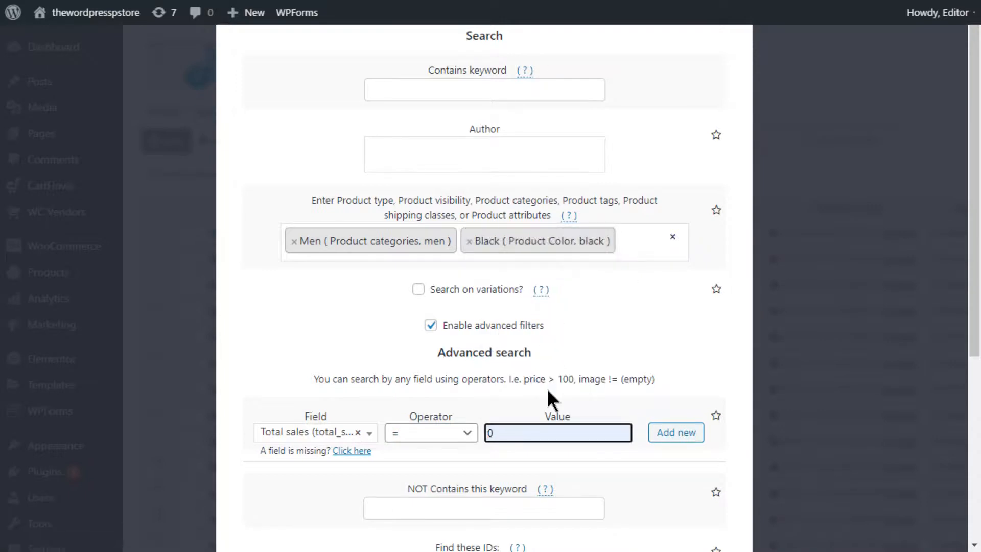
pyautogui.scroll(-5, 547, 389)
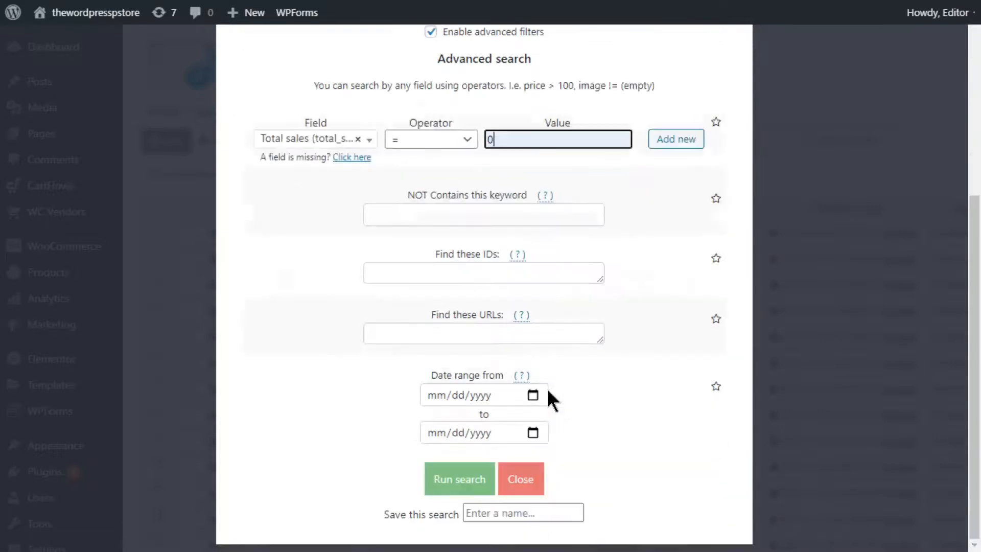
pyautogui.click(483, 484)
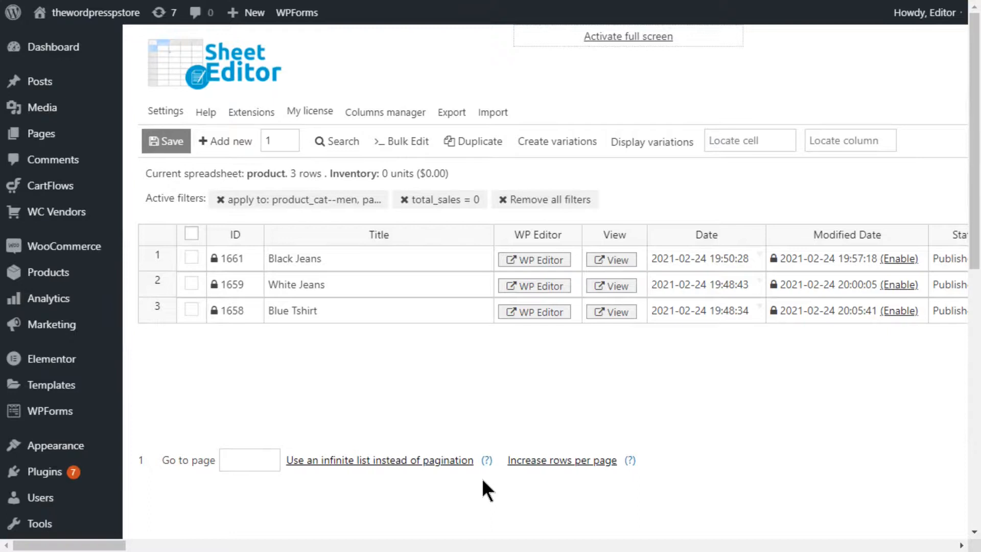
# Step: Start a bulk edit of all the rows from the category and color search and select Status as the field to edit
pyautogui.click(413, 136)
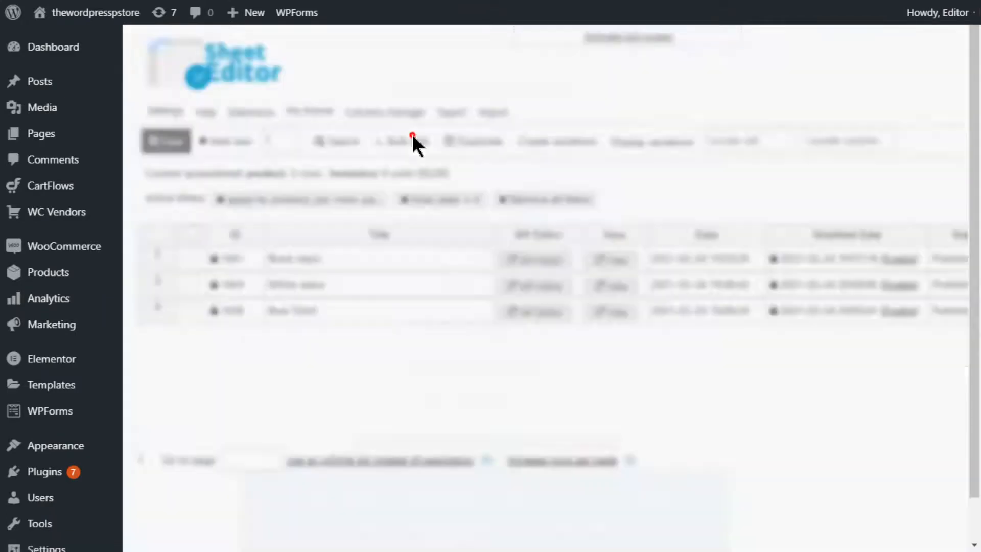
pyautogui.click(424, 116)
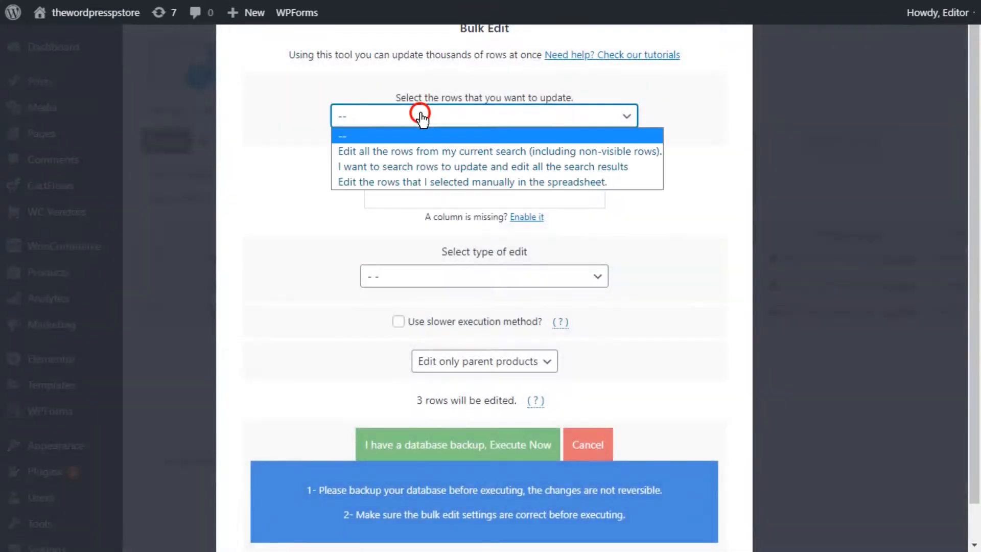
pyautogui.click(419, 149)
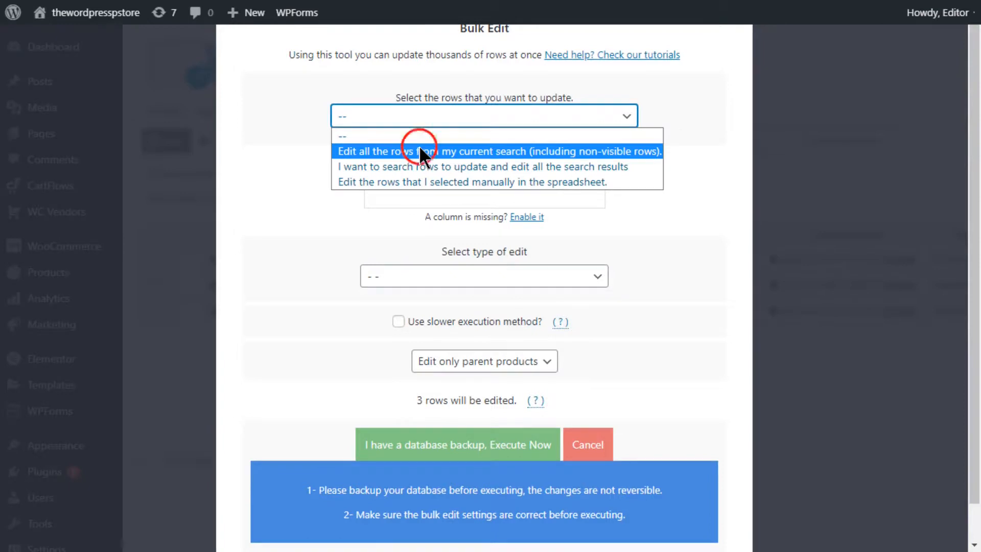
pyautogui.click(400, 200)
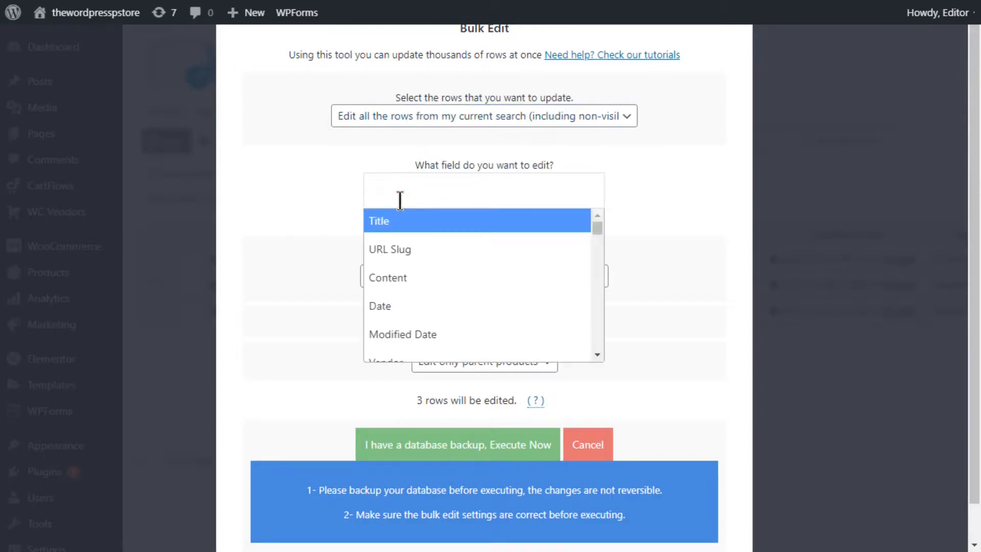
pyautogui.write('st')
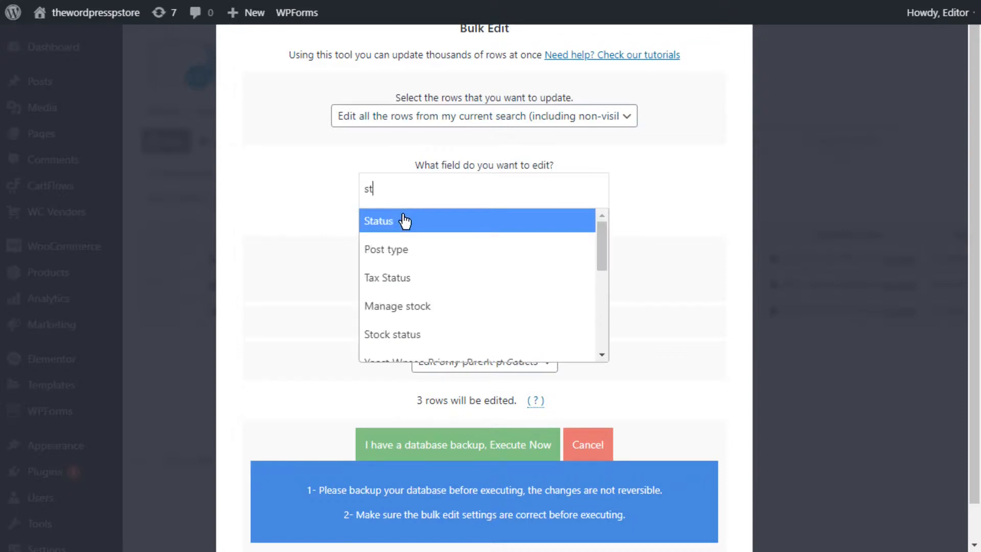
pyautogui.click(403, 221)
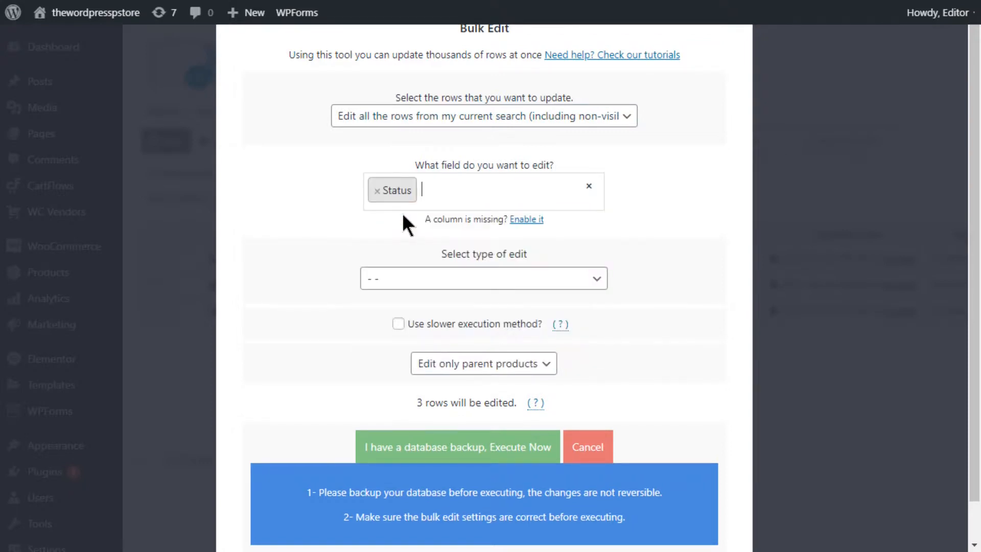
# Step: Set the Status value of the black men's products to Delete completely, execute the bulk edit and close its window
pyautogui.click(409, 278)
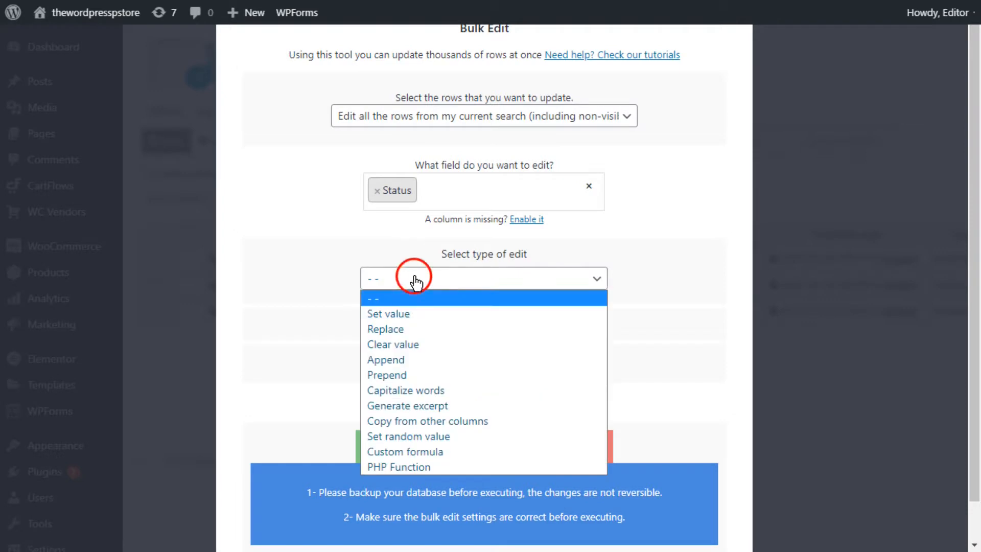
pyautogui.click(419, 308)
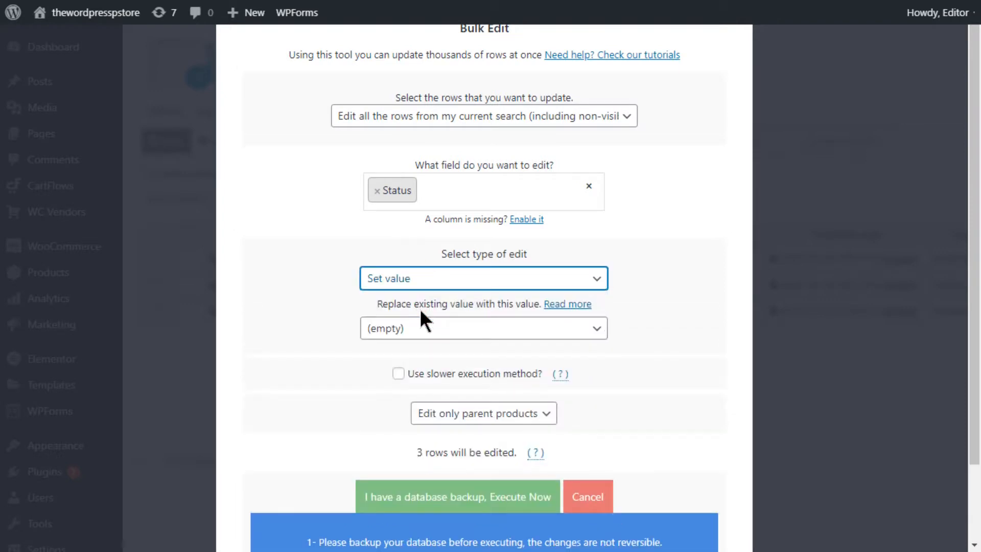
pyautogui.click(418, 330)
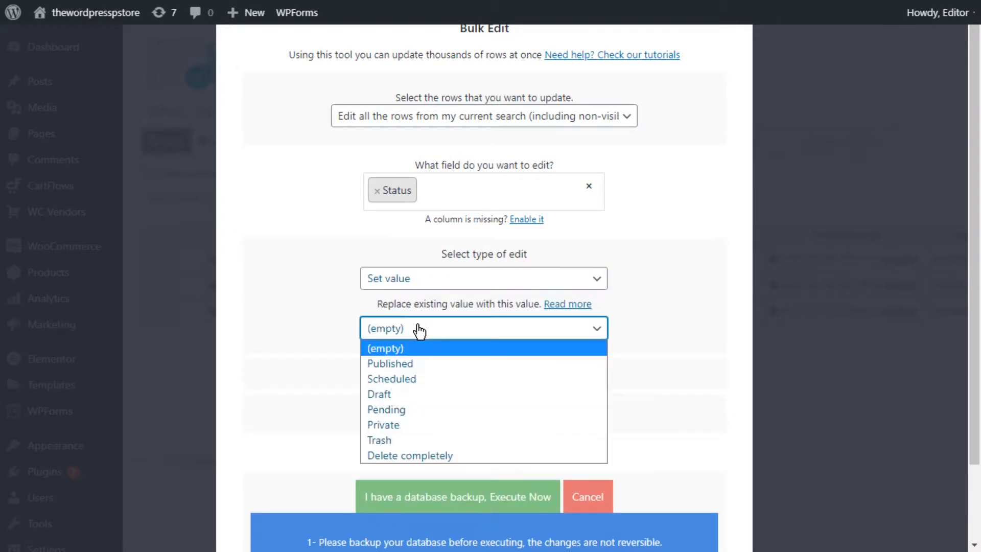
pyautogui.click(434, 455)
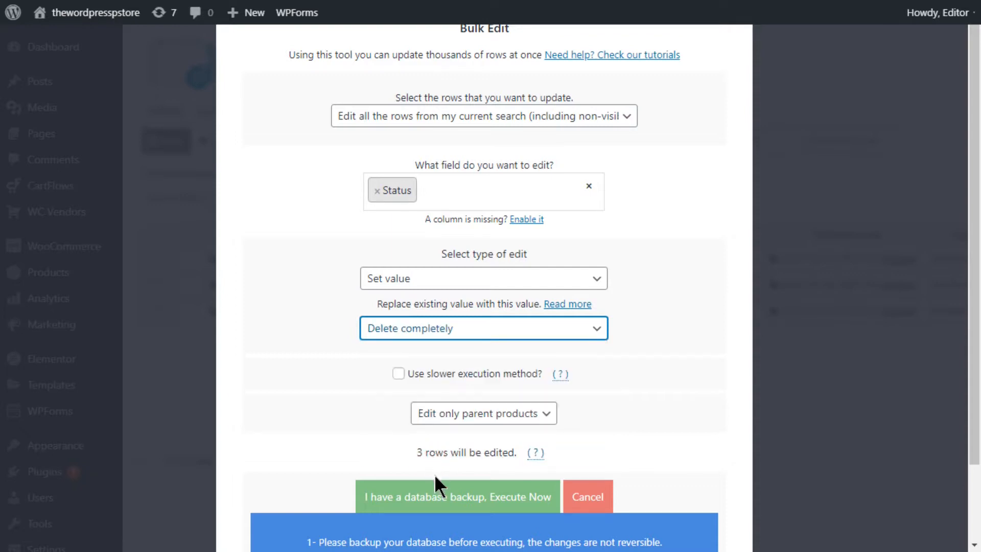
pyautogui.click(433, 498)
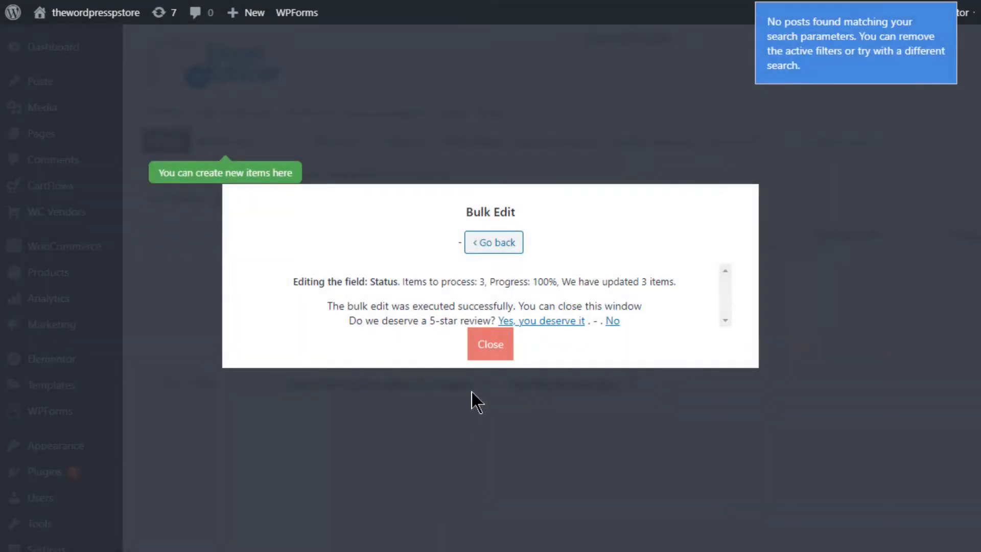
pyautogui.click(497, 351)
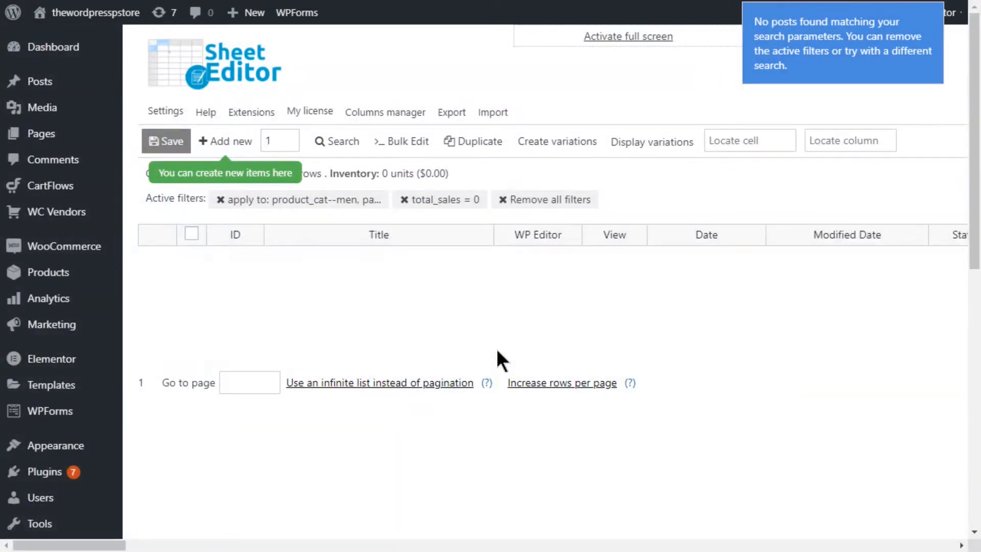